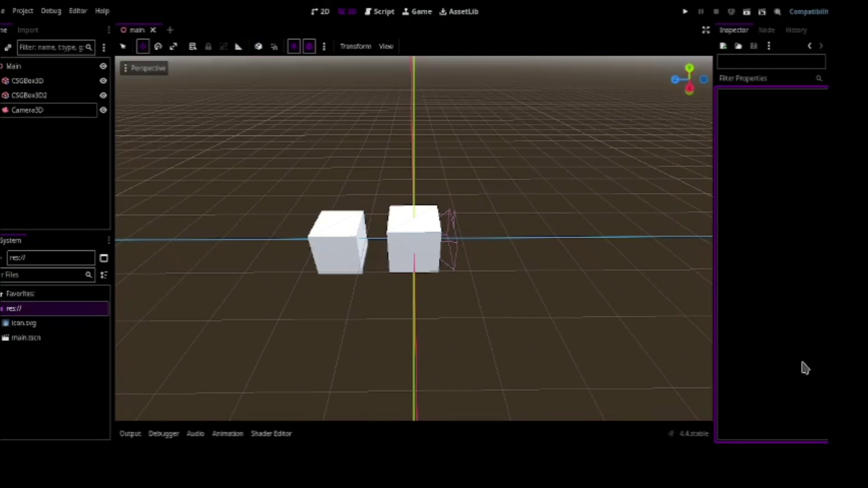
- Orbit and zoom around the two CSG cubes, then save the main scene
{"action": "scroll", "coordinate": [523, 269], "scroll_direction": "up", "scroll_amount": 3}
{"action": "middle_click_drag", "start_coordinate": [523, 270], "coordinate": [585, 244]}
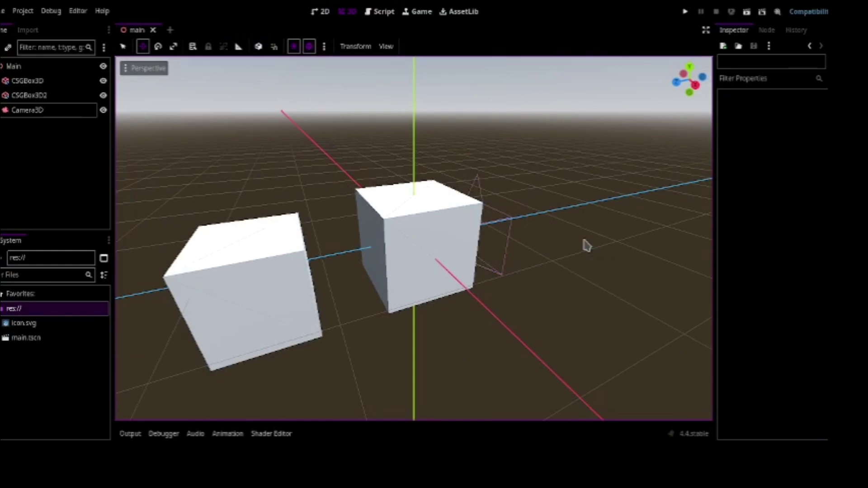
{"action": "scroll", "coordinate": [585, 244], "scroll_direction": "down", "scroll_amount": 3}
{"action": "middle_click_drag", "start_coordinate": [585, 244], "coordinate": [548, 262]}
{"action": "scroll", "coordinate": [549, 262], "scroll_direction": "down", "scroll_amount": 3}
{"action": "scroll", "coordinate": [519, 244], "scroll_direction": "up", "scroll_amount": 3}
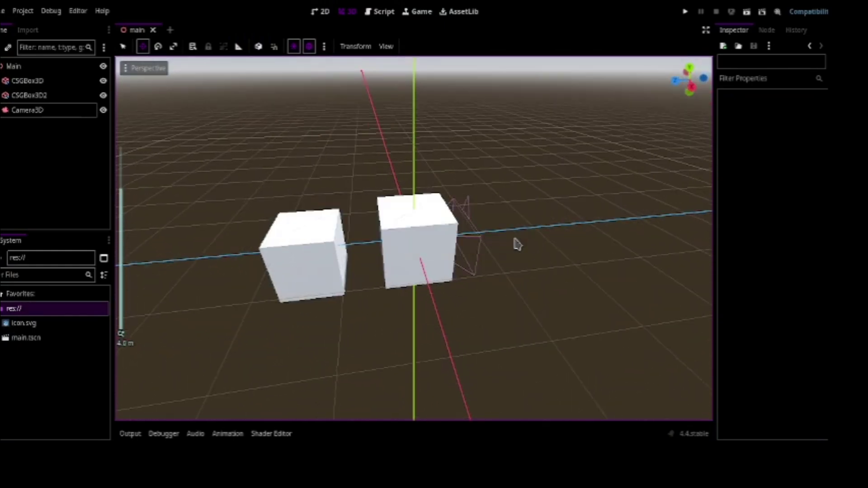
{"action": "key", "text": "ctrl+s"}
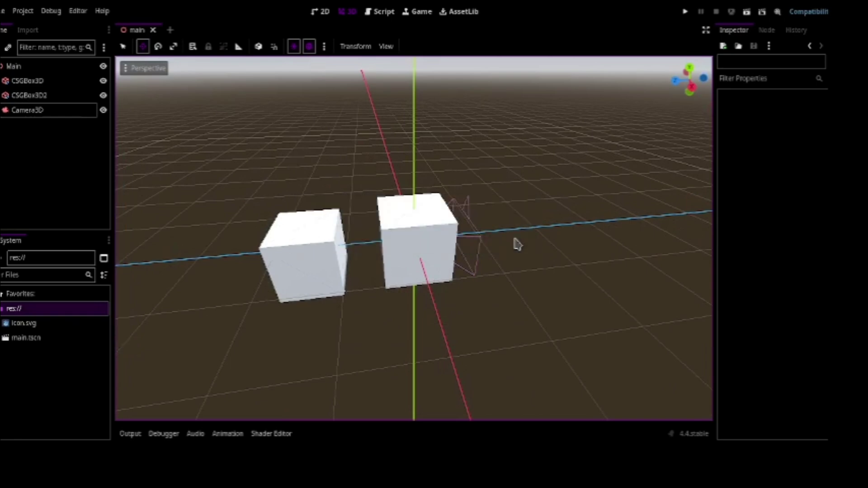
{"action": "scroll", "coordinate": [514, 245], "scroll_direction": "down", "scroll_amount": 3}
{"action": "scroll", "coordinate": [511, 243], "scroll_direction": "up", "scroll_amount": 3}
- Select Camera3D, move it back along its Z axis, and save
{"action": "left_click", "coordinate": [39, 99]}
{"action": "left_click", "coordinate": [45, 109]}
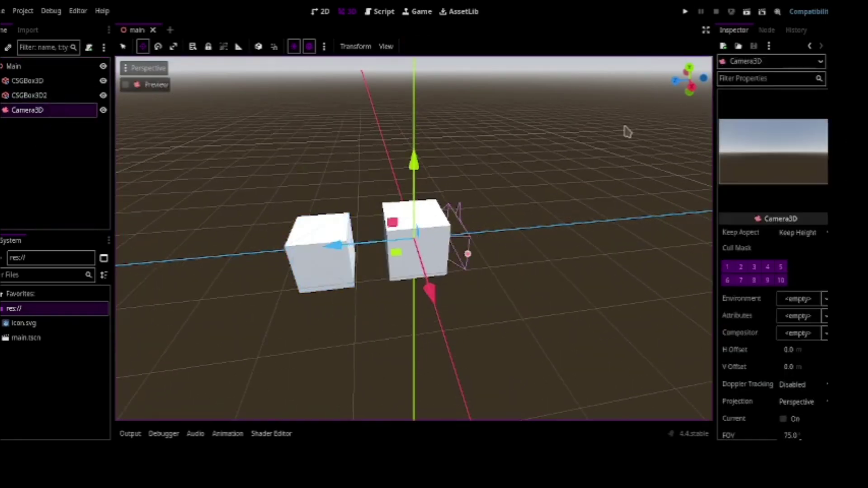
{"action": "scroll", "coordinate": [392, 288], "scroll_direction": "up", "scroll_amount": 1}
{"action": "middle_click_drag", "start_coordinate": [391, 288], "coordinate": [504, 292]}
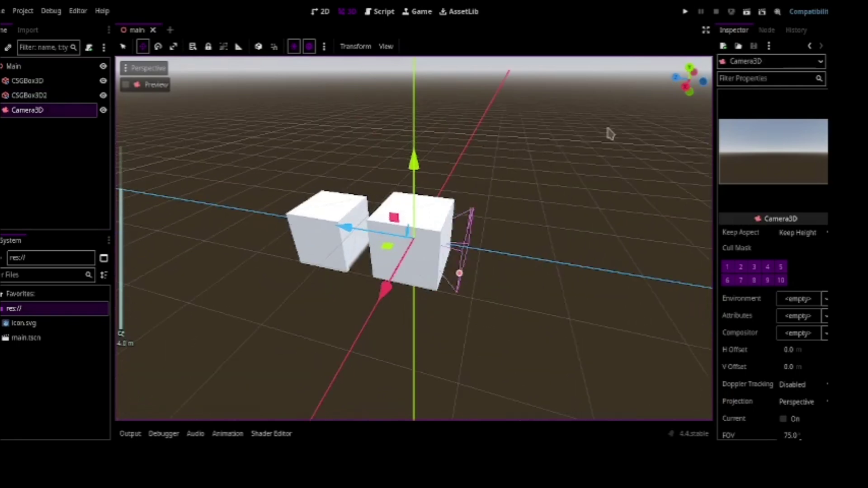
{"action": "left_click_drag", "start_coordinate": [350, 232], "coordinate": [141, 131]}
{"action": "key", "text": "ctrl+s"}
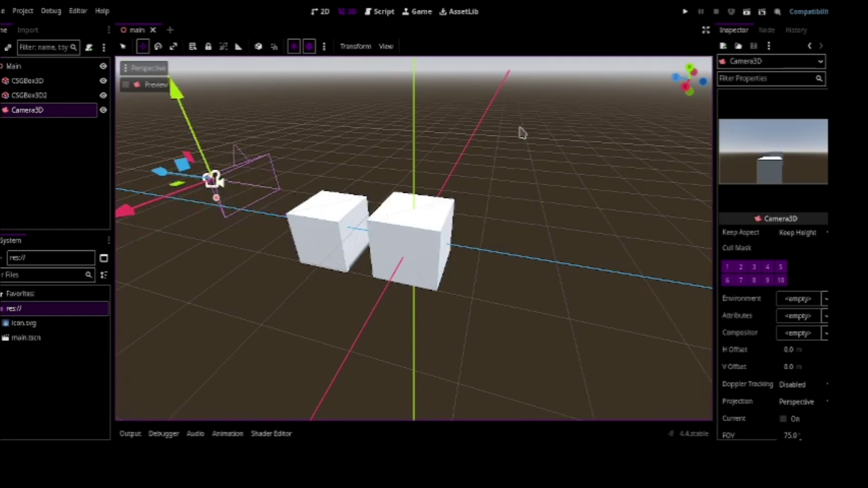
- Preview through the camera, reposition it to frame both cubes, and save
{"action": "left_click", "coordinate": [150, 88]}
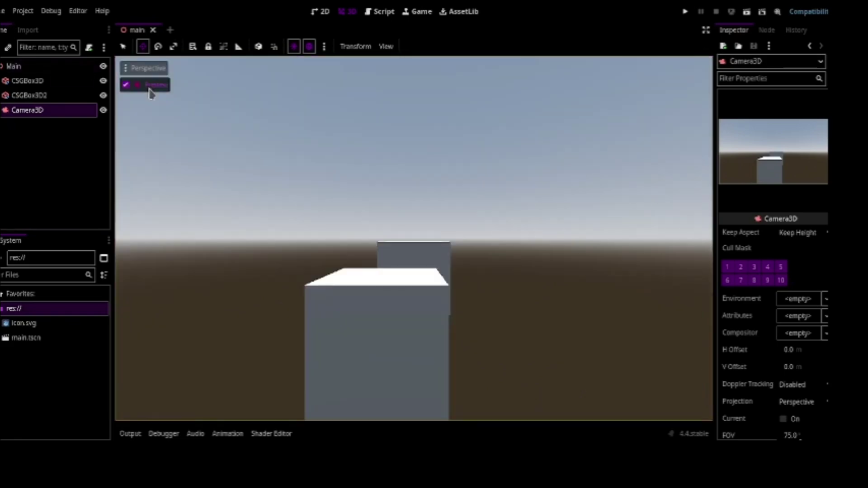
{"action": "left_click", "coordinate": [150, 91]}
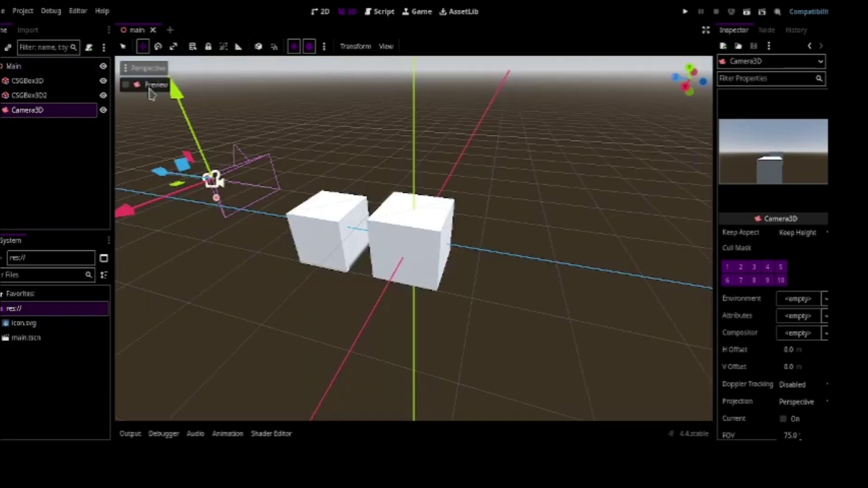
{"action": "left_click", "coordinate": [150, 90]}
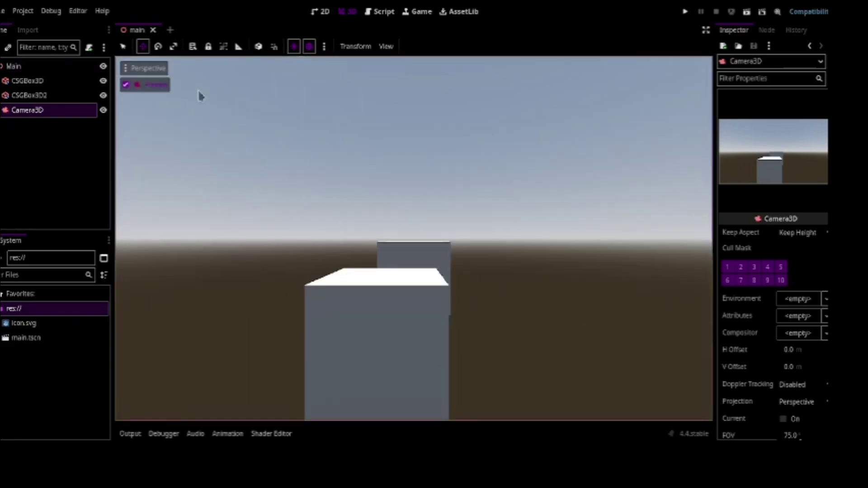
{"action": "left_click", "coordinate": [151, 85]}
{"action": "left_click", "coordinate": [151, 85]}
{"action": "left_click", "coordinate": [144, 85]}
{"action": "left_click_drag", "start_coordinate": [213, 180], "coordinate": [235, 186]}
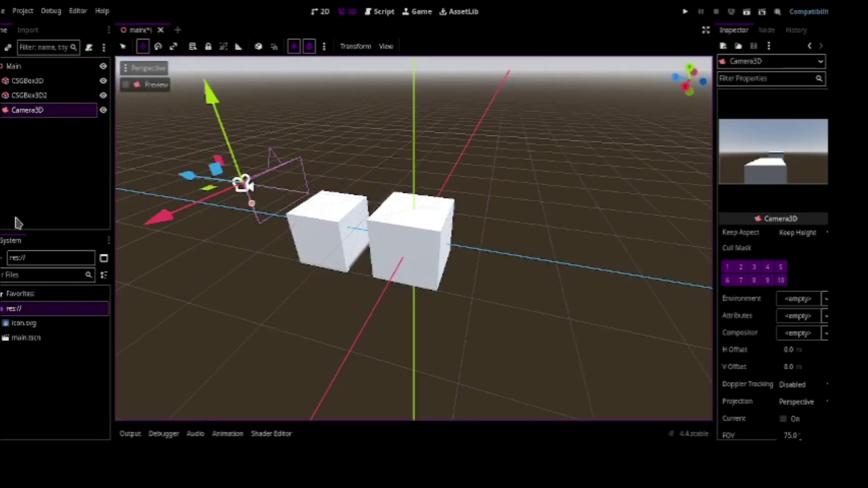
{"action": "key", "text": "ctrl+s"}
- Run the project with the current scene as main scene, then close the game
{"action": "left_click", "coordinate": [685, 12]}
{"action": "left_click", "coordinate": [485, 243]}
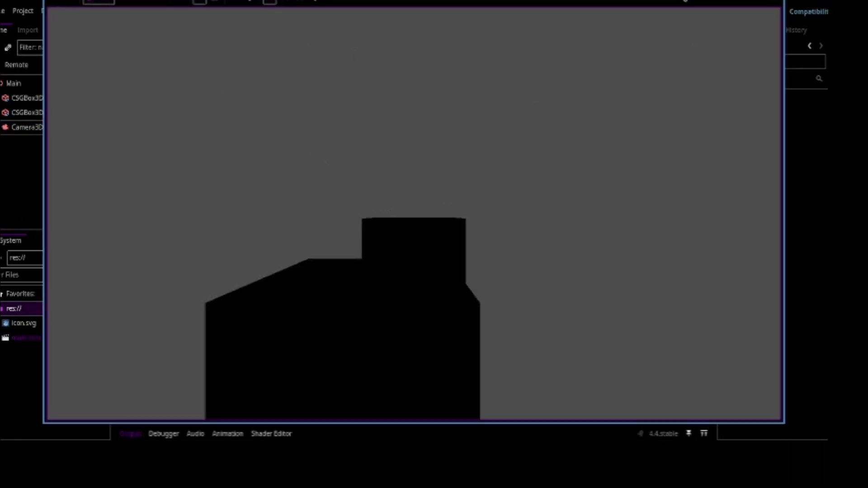
{"action": "key", "text": "F8"}
- Add a DirectionalLight3D, raise and tilt it above the cubes, and save
{"action": "left_click", "coordinate": [2, 55]}
{"action": "type", "text": "direc"}
{"action": "key", "text": "Return"}
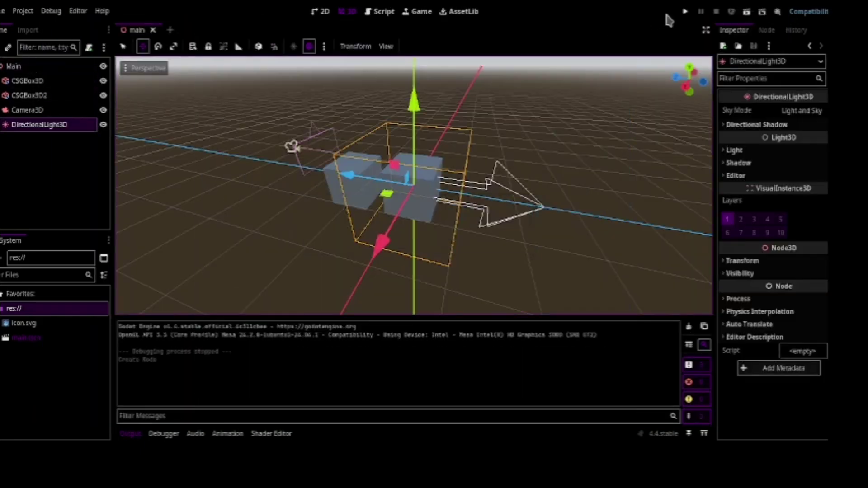
{"action": "left_click_drag", "start_coordinate": [413, 106], "coordinate": [451, 61]}
{"action": "key", "text": "e"}
{"action": "left_click_drag", "start_coordinate": [482, 131], "coordinate": [506, 231]}
{"action": "key", "text": "w"}
{"action": "left_click_drag", "start_coordinate": [423, 128], "coordinate": [278, 91]}
{"action": "key", "text": "ctrl+s"}
- Run the game again and pick the front box using in-game 3D selection
{"action": "left_click", "coordinate": [686, 14]}
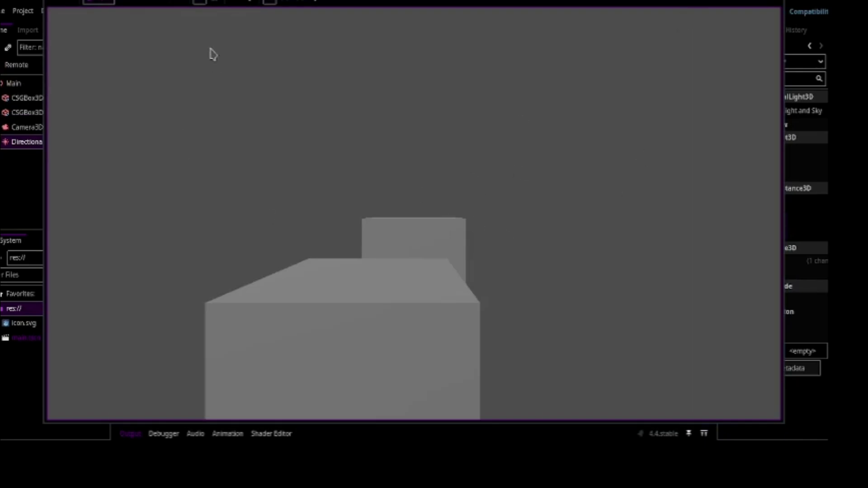
{"action": "left_click", "coordinate": [154, 5]}
{"action": "left_click", "coordinate": [376, 248]}
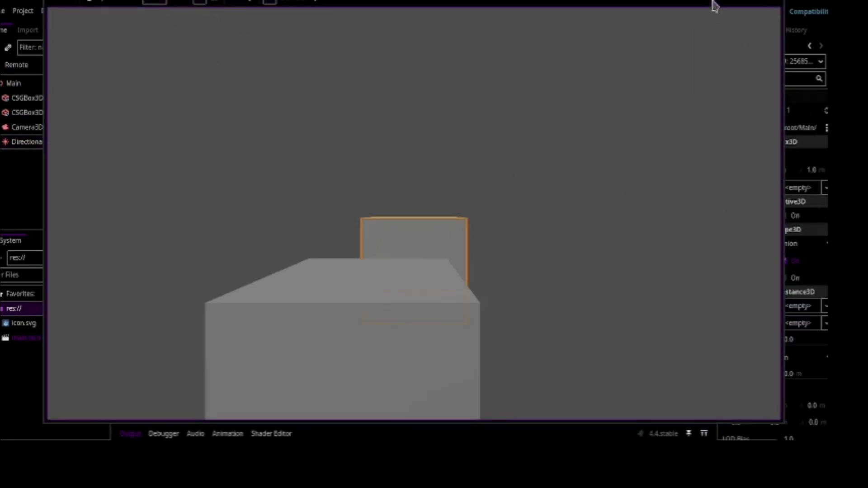
{"action": "double_click", "coordinate": [524, 38]}
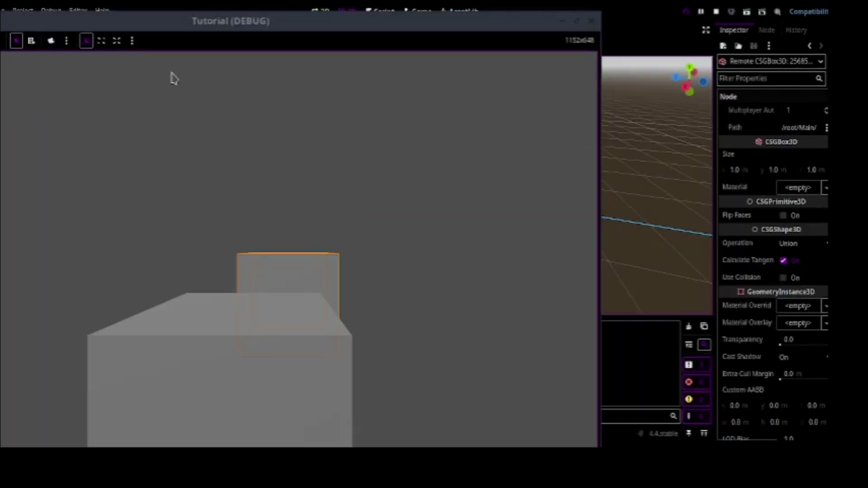
{"action": "left_click", "coordinate": [252, 396]}
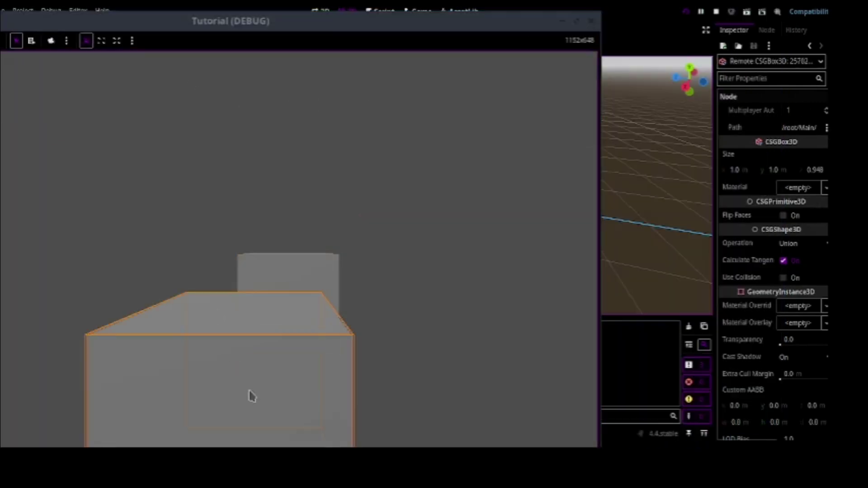
- Resize the front box live by dragging its Inspector Scale values, then stop the game
{"action": "scroll", "coordinate": [761, 323], "scroll_direction": "down", "scroll_amount": 15}
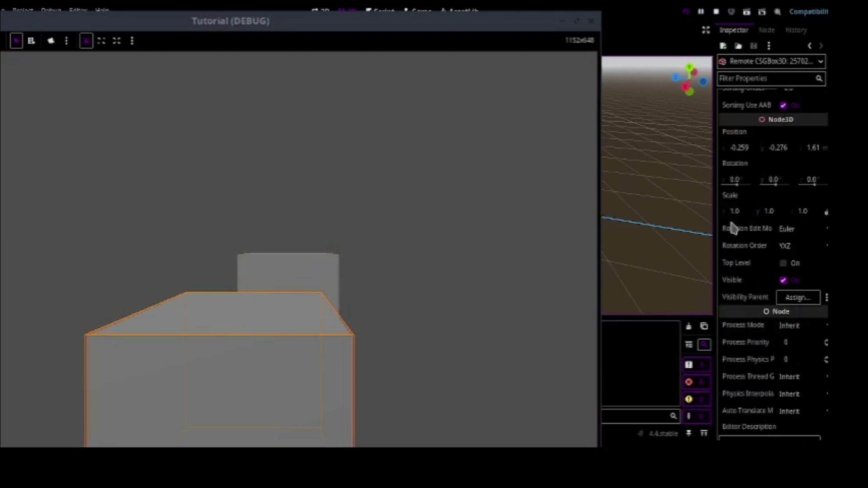
{"action": "left_click", "coordinate": [733, 221]}
{"action": "left_click_drag", "start_coordinate": [733, 214], "coordinate": [734, 216]}
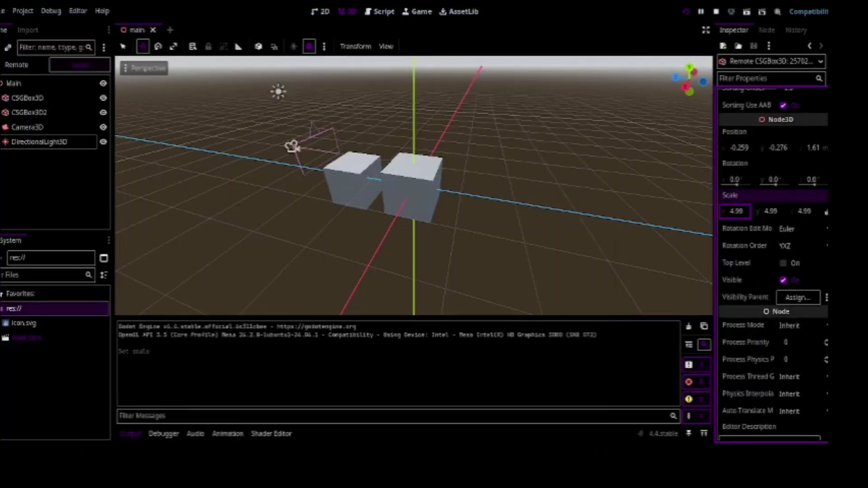
{"action": "left_click", "coordinate": [413, 12]}
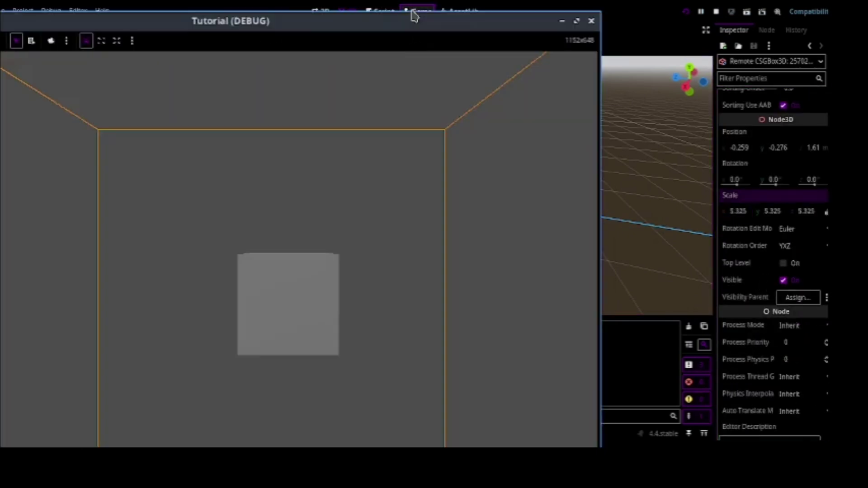
{"action": "left_click", "coordinate": [761, 267]}
{"action": "left_click_drag", "start_coordinate": [772, 215], "coordinate": [765, 216]}
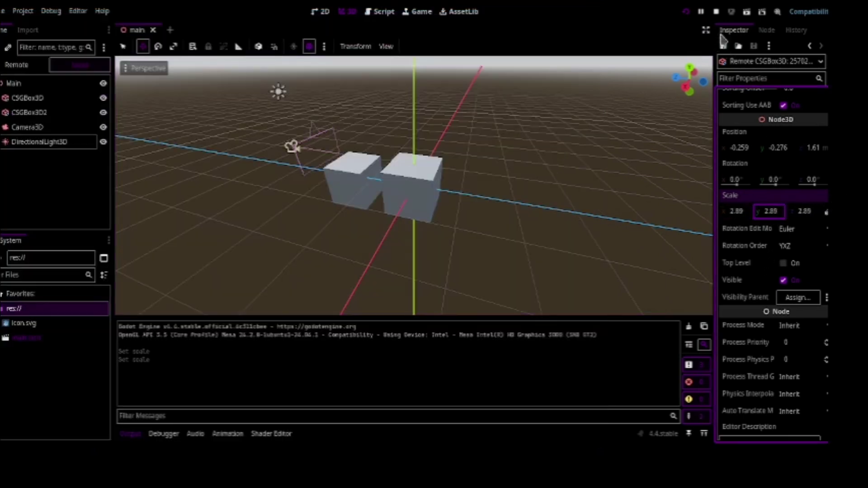
{"action": "left_click", "coordinate": [419, 14]}
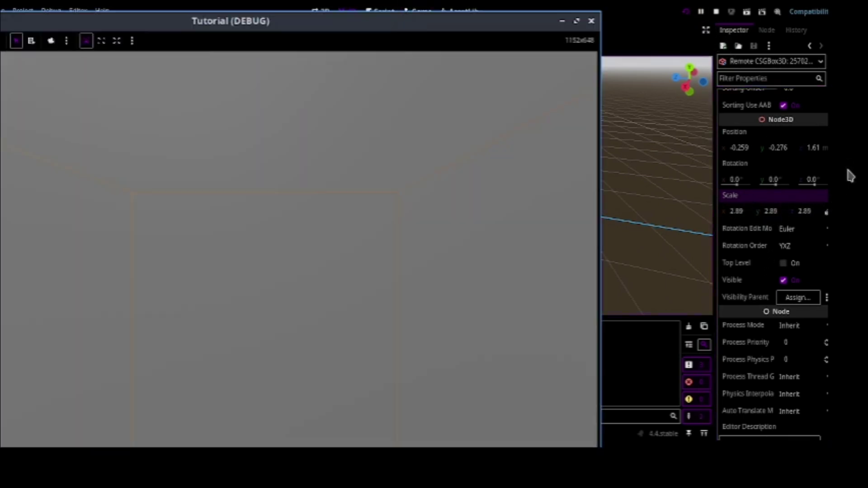
{"action": "left_click_drag", "start_coordinate": [787, 212], "coordinate": [769, 211]}
{"action": "left_click", "coordinate": [413, 12]}
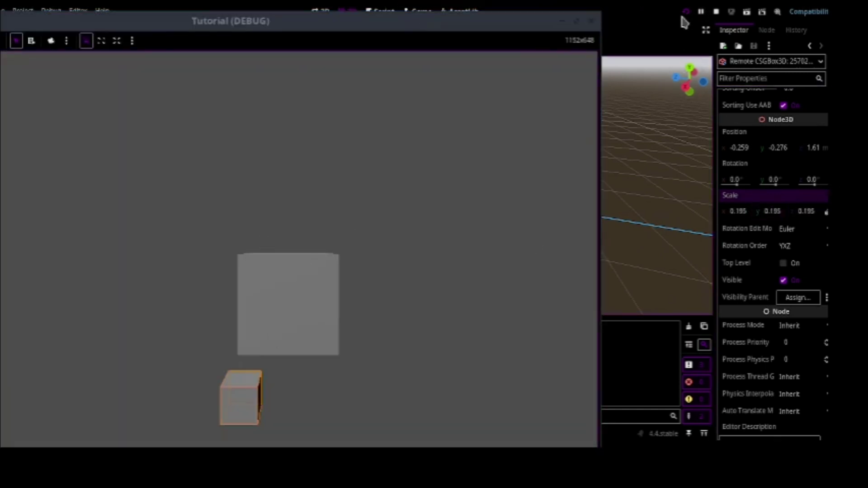
{"action": "left_click", "coordinate": [716, 11]}
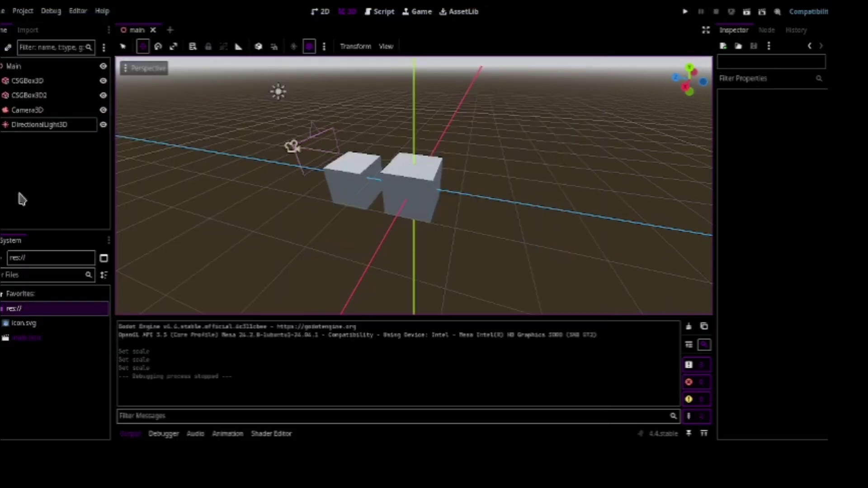
{"action": "left_click", "coordinate": [48, 198]}
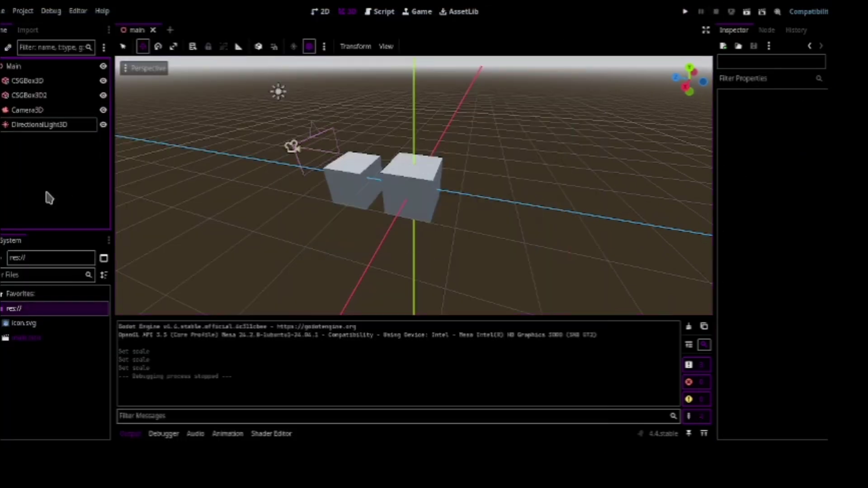
- In Project Settings > Physics > 3D, try Jolt Physics, leave Physics Engine on DEFAULT, and close
{"action": "scroll", "coordinate": [446, 175], "scroll_direction": "down", "scroll_amount": 4}
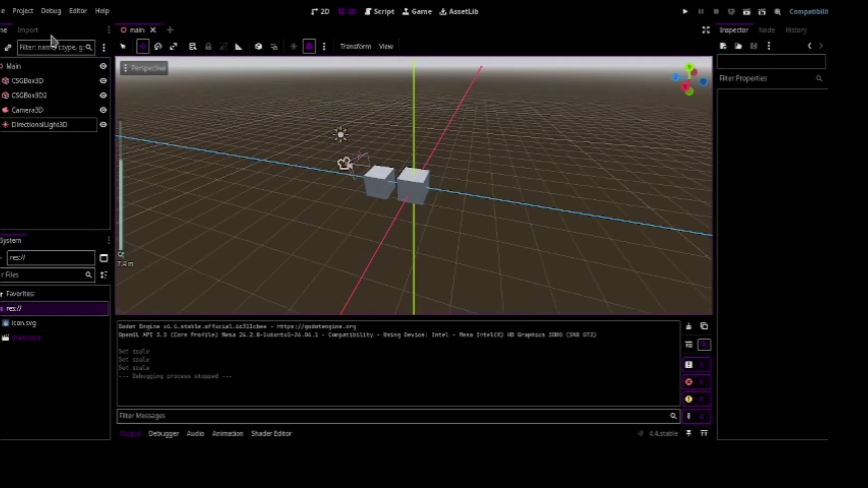
{"action": "left_click", "coordinate": [23, 11]}
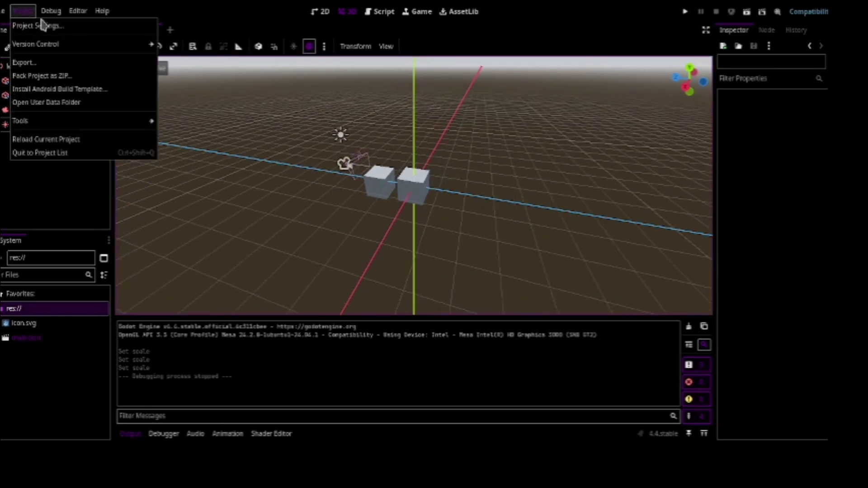
{"action": "left_click", "coordinate": [57, 26]}
{"action": "scroll", "coordinate": [156, 195], "scroll_direction": "down", "scroll_amount": 5}
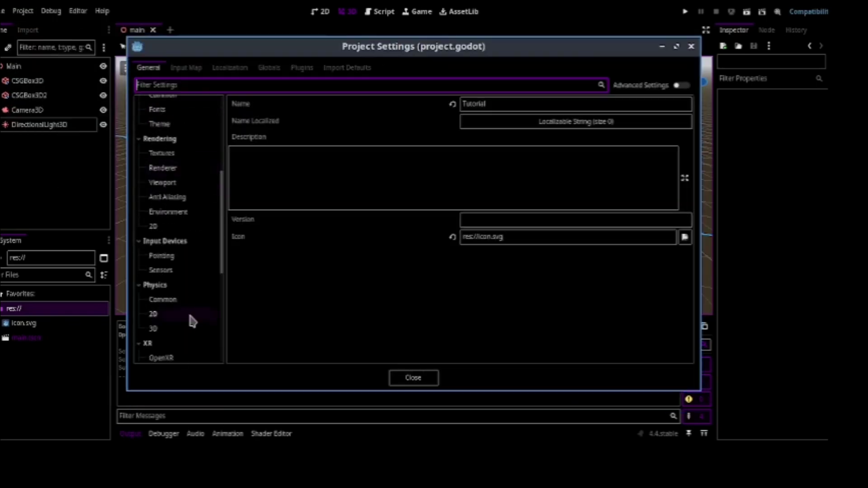
{"action": "left_click", "coordinate": [190, 329]}
{"action": "left_click", "coordinate": [482, 105]}
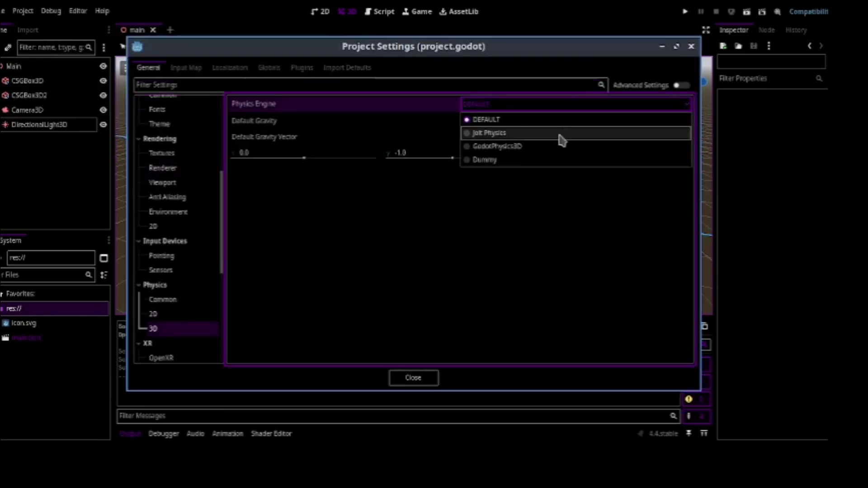
{"action": "left_click", "coordinate": [565, 131]}
{"action": "left_click", "coordinate": [577, 104]}
{"action": "left_click", "coordinate": [560, 118]}
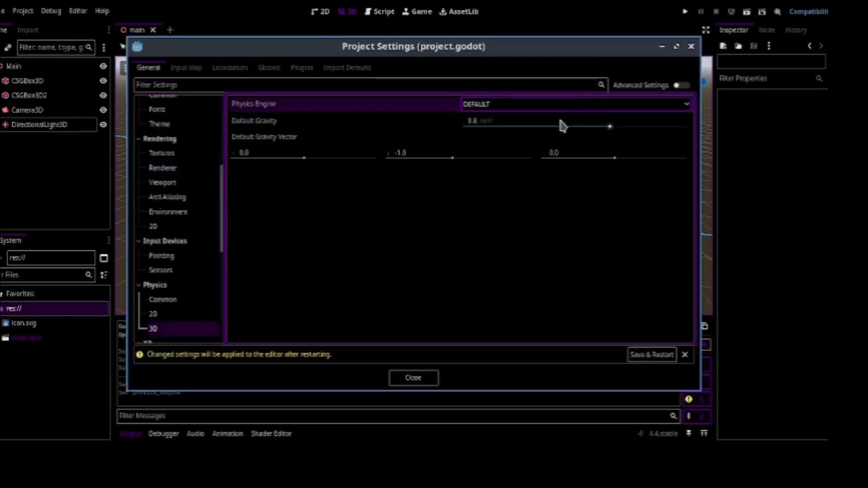
{"action": "left_click", "coordinate": [595, 104]}
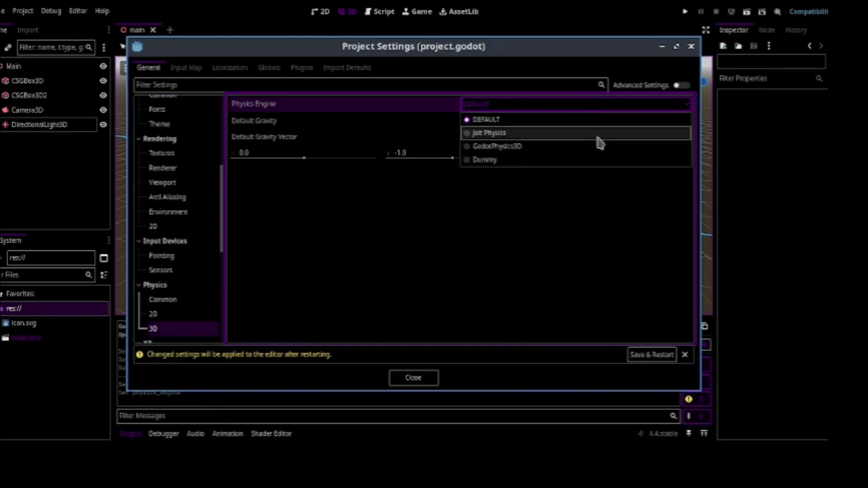
{"action": "left_click", "coordinate": [612, 120]}
{"action": "left_click", "coordinate": [691, 46]}
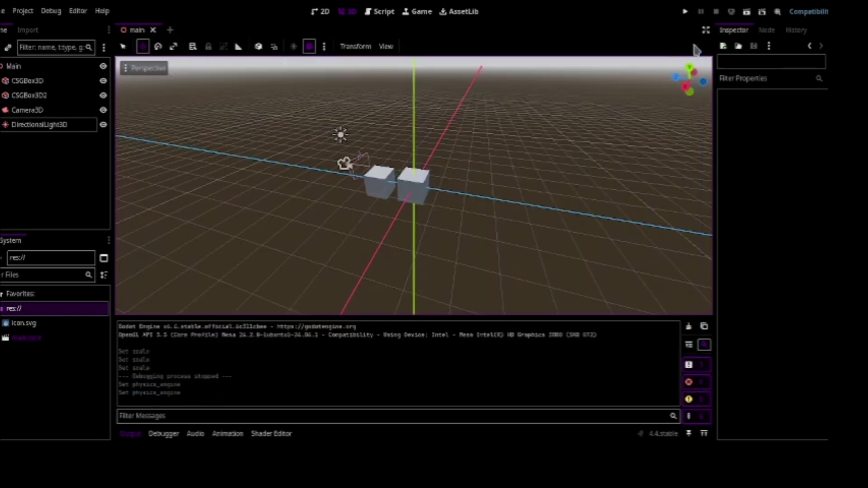
- Select the DirectionalLight3D and raise its Light Energy to 6.135
{"action": "scroll", "coordinate": [188, 110], "scroll_direction": "up", "scroll_amount": 5}
{"action": "middle_click_drag", "start_coordinate": [188, 111], "coordinate": [530, 199]}
{"action": "left_click", "coordinate": [60, 123]}
{"action": "left_click", "coordinate": [58, 116]}
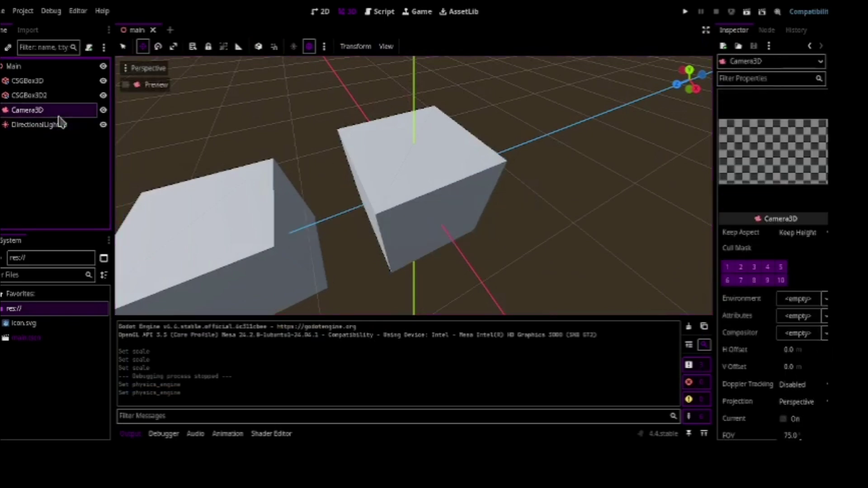
{"action": "left_click", "coordinate": [53, 94]}
{"action": "left_click", "coordinate": [58, 124]}
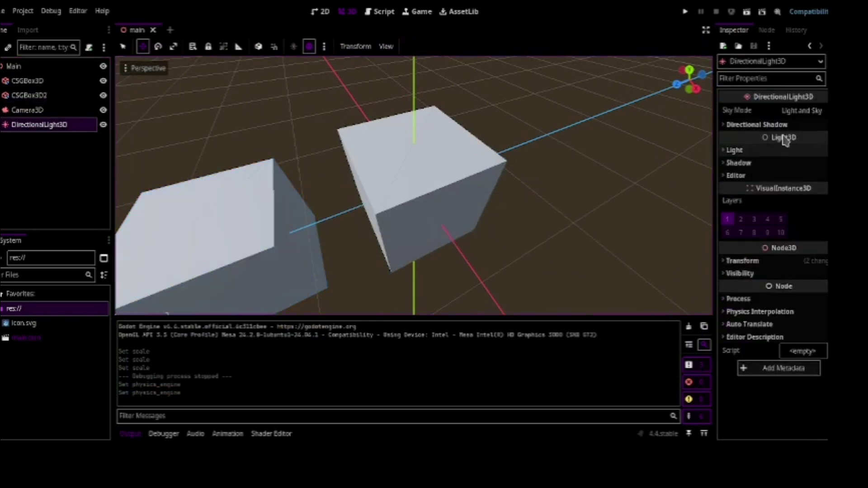
{"action": "left_click", "coordinate": [735, 150]}
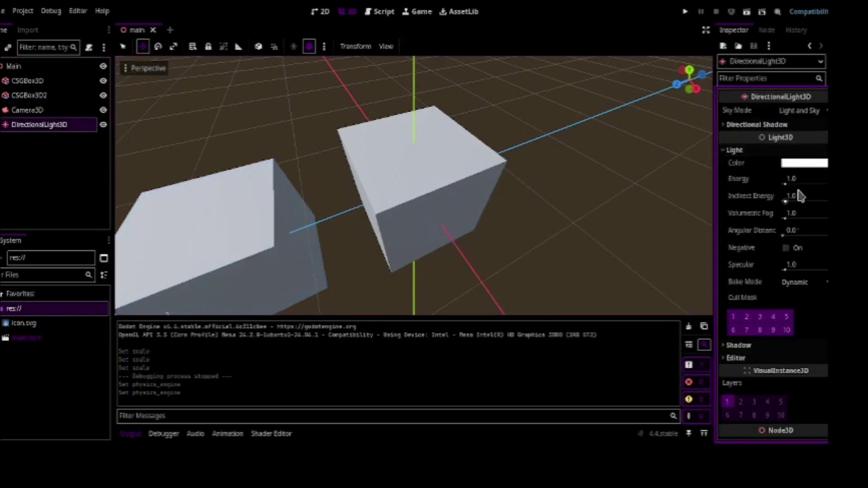
{"action": "left_click_drag", "start_coordinate": [789, 181], "coordinate": [832, 181]}
{"action": "left_click", "coordinate": [63, 125]}
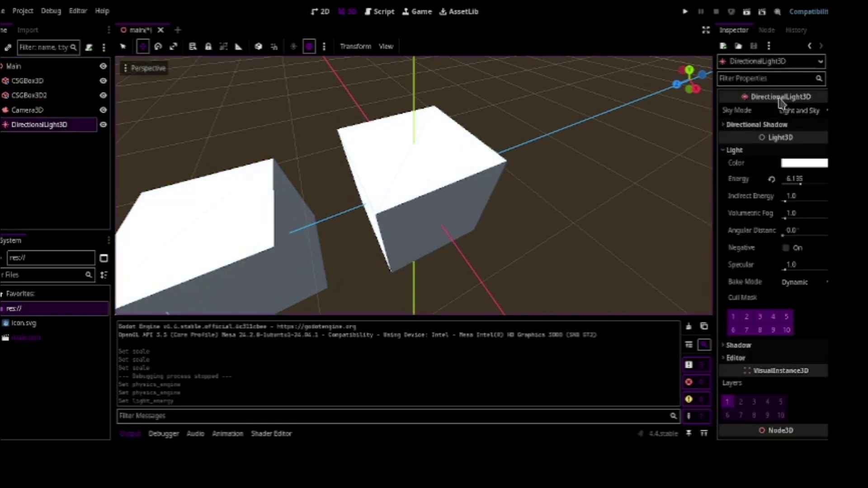
{"action": "left_click", "coordinate": [733, 151]}
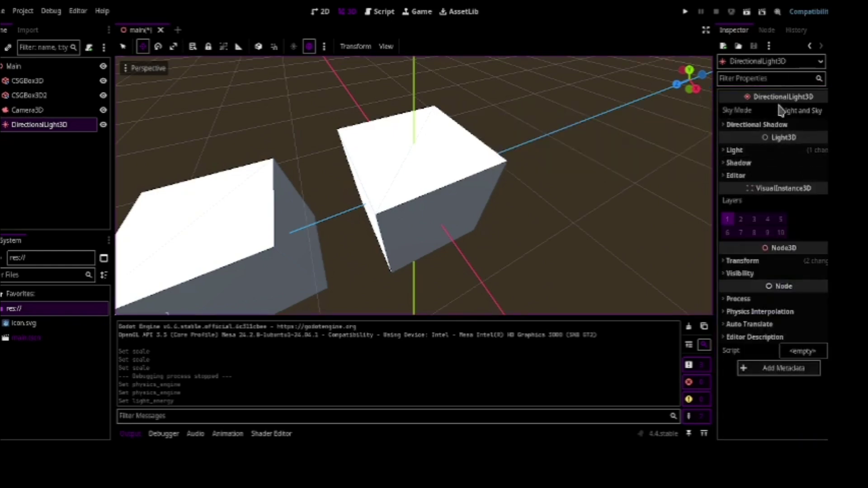
- Pin the light's Color property to Favorites and set it to muted green 5f765c
{"action": "mouse_move", "coordinate": [778, 107]}
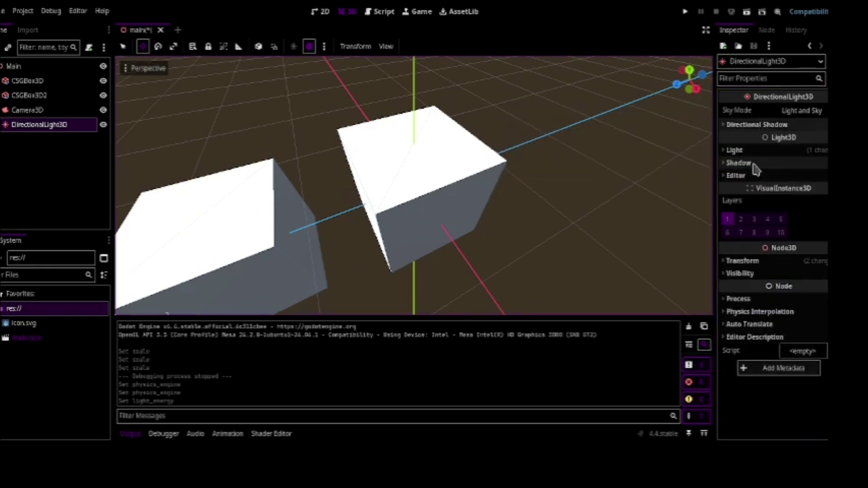
{"action": "left_click", "coordinate": [753, 151]}
{"action": "right_click", "coordinate": [756, 163]}
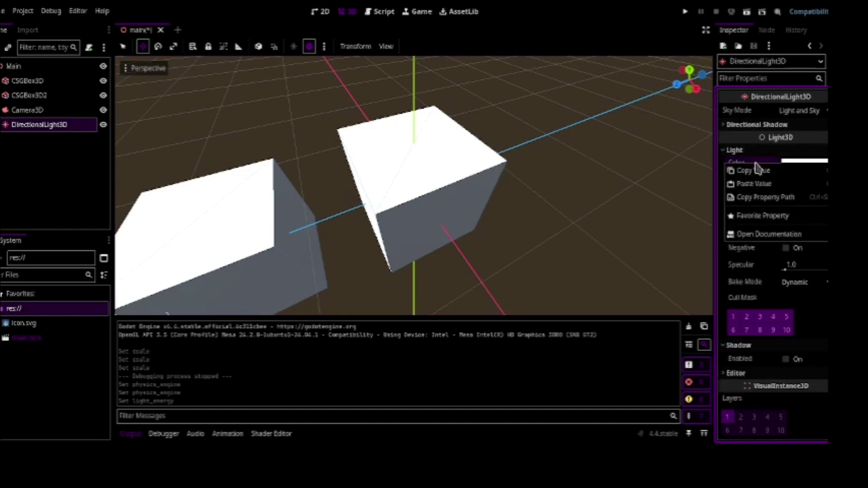
{"action": "left_click", "coordinate": [771, 216]}
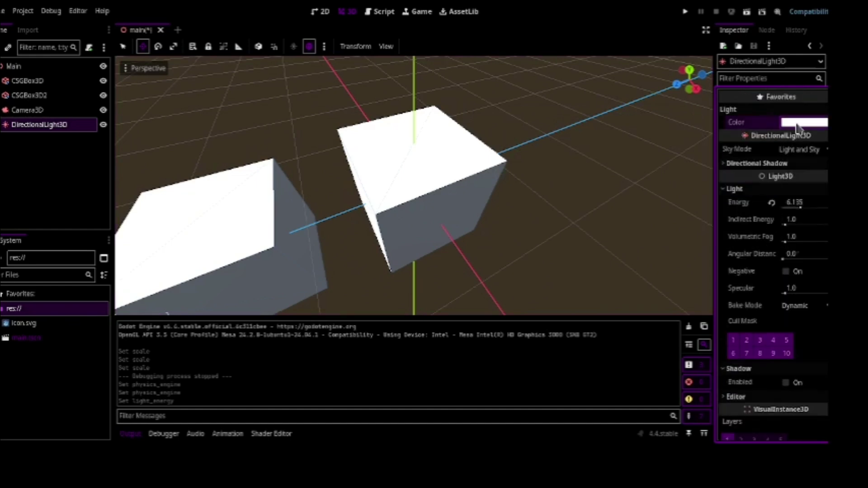
{"action": "left_click", "coordinate": [801, 122]}
{"action": "left_click", "coordinate": [751, 205]}
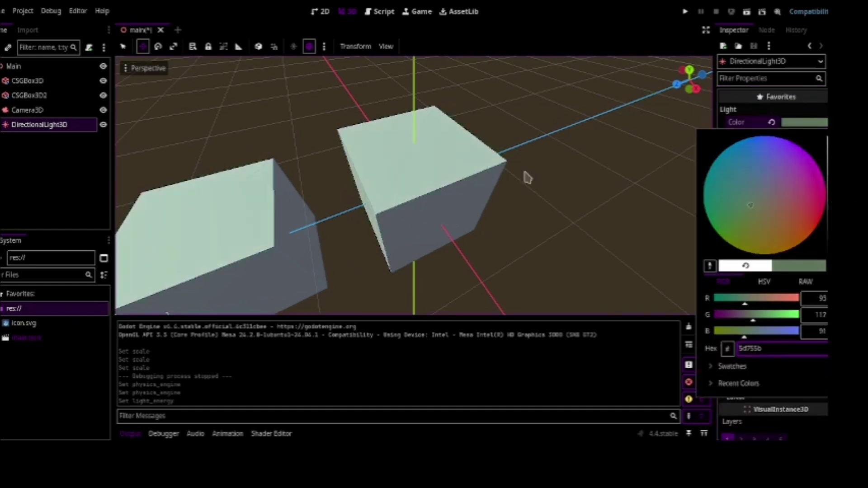
{"action": "left_click", "coordinate": [83, 200]}
{"action": "scroll", "coordinate": [465, 175], "scroll_direction": "down", "scroll_amount": 10}
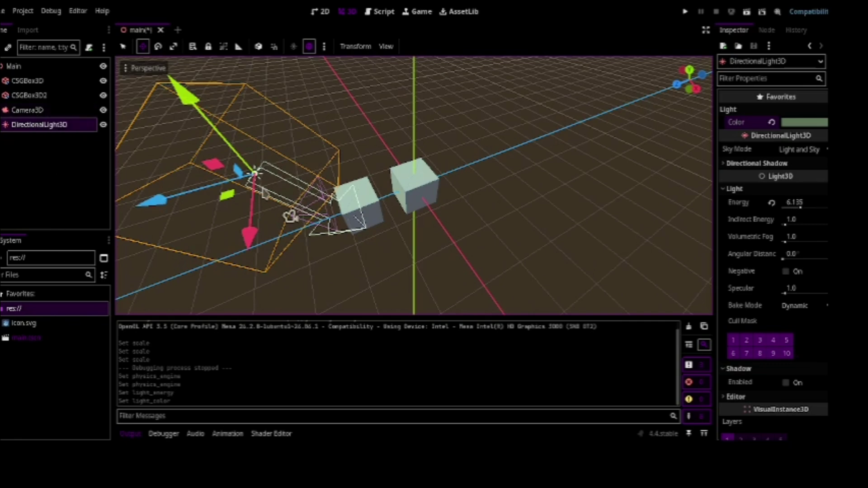
{"action": "scroll", "coordinate": [266, 194], "scroll_direction": "down", "scroll_amount": 5}
{"action": "left_click", "coordinate": [339, 199]}
{"action": "scroll", "coordinate": [334, 199], "scroll_direction": "up", "scroll_amount": 3}
{"action": "scroll", "coordinate": [334, 199], "scroll_direction": "down", "scroll_amount": 3}
{"action": "scroll", "coordinate": [335, 198], "scroll_direction": "up", "scroll_amount": 10}
{"action": "scroll", "coordinate": [335, 199], "scroll_direction": "down", "scroll_amount": 6}
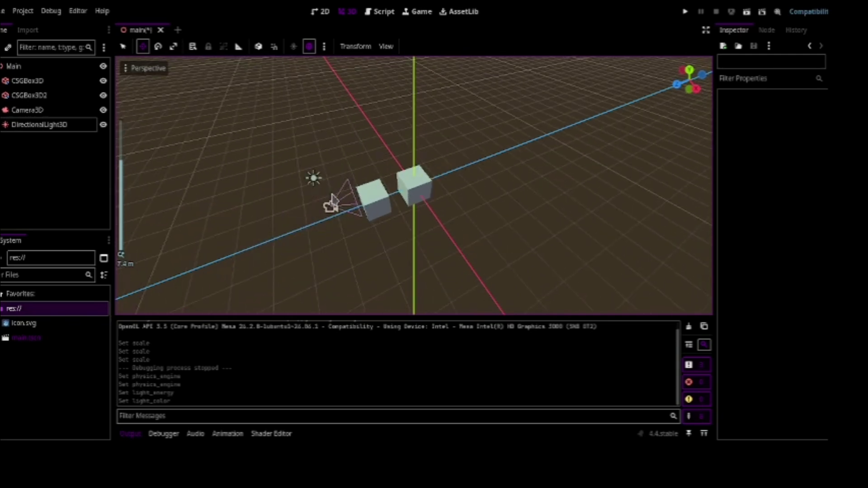
{"action": "scroll", "coordinate": [333, 199], "scroll_direction": "down", "scroll_amount": 2}
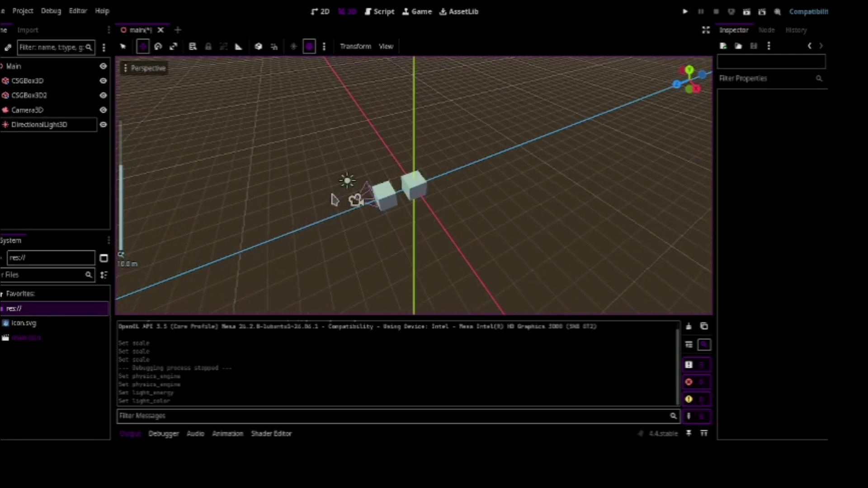
{"action": "scroll", "coordinate": [335, 199], "scroll_direction": "up", "scroll_amount": 4}
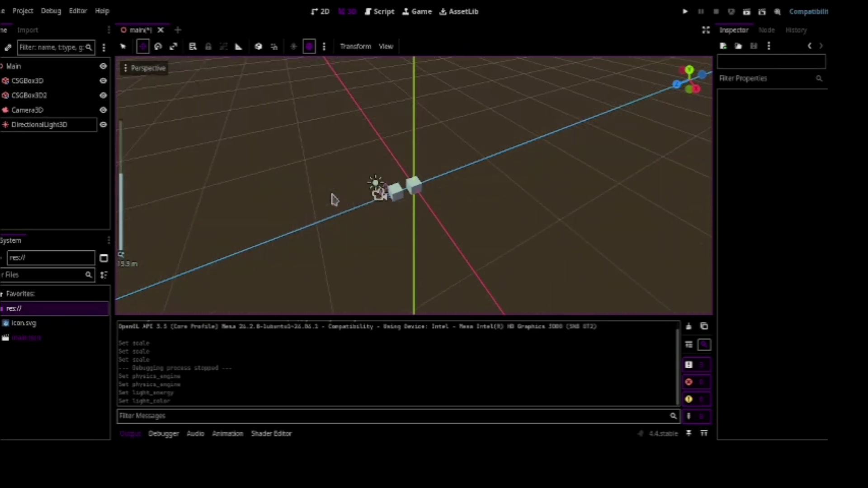
{"action": "scroll", "coordinate": [333, 199], "scroll_direction": "down", "scroll_amount": 3}
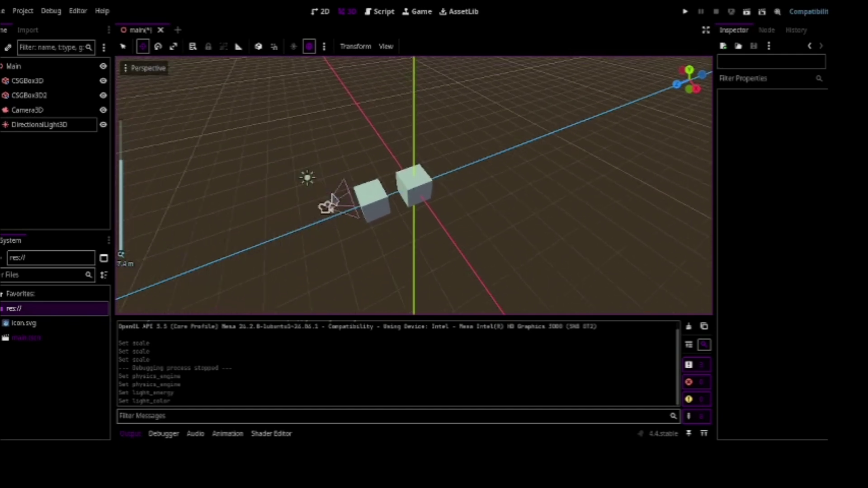
{"action": "scroll", "coordinate": [333, 201], "scroll_direction": "down", "scroll_amount": 1}
{"action": "scroll", "coordinate": [333, 201], "scroll_direction": "up", "scroll_amount": 1}
{"action": "scroll", "coordinate": [333, 199], "scroll_direction": "up", "scroll_amount": 6}
{"action": "scroll", "coordinate": [335, 199], "scroll_direction": "down", "scroll_amount": 5}
{"action": "scroll", "coordinate": [333, 199], "scroll_direction": "down", "scroll_amount": 4}
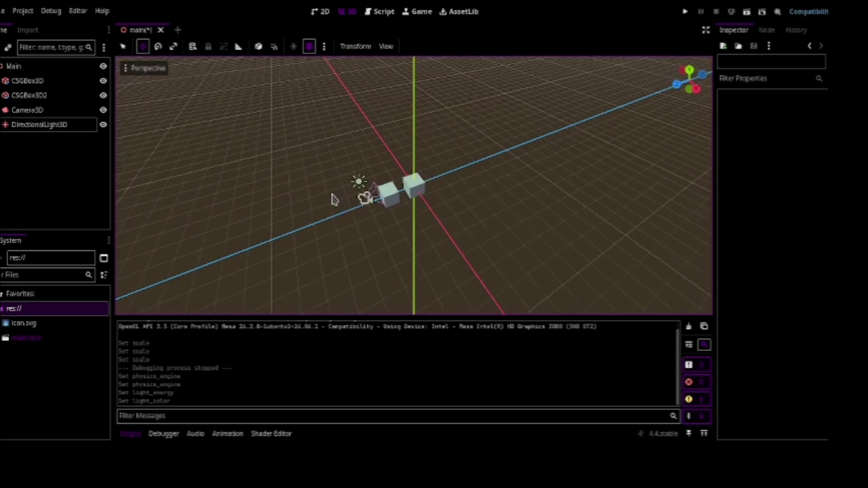
{"action": "scroll", "coordinate": [333, 199], "scroll_direction": "down", "scroll_amount": 2}
{"action": "scroll", "coordinate": [333, 199], "scroll_direction": "up", "scroll_amount": 7}
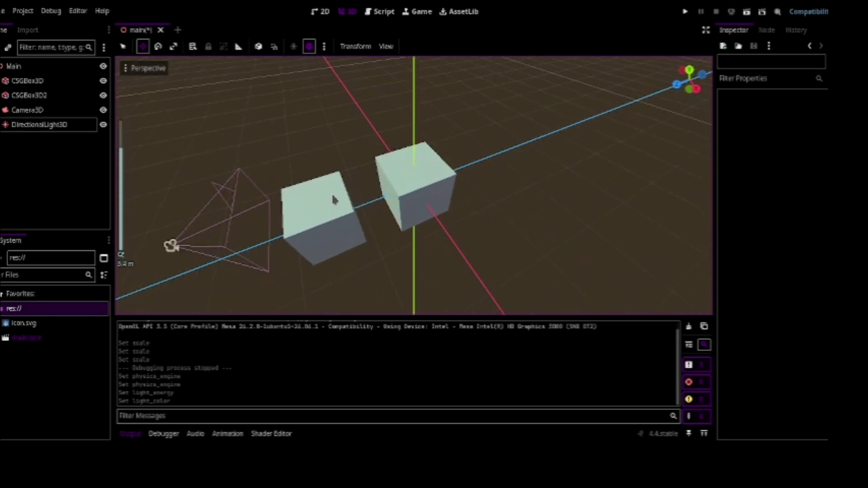
{"action": "scroll", "coordinate": [333, 199], "scroll_direction": "up", "scroll_amount": 5}
{"action": "scroll", "coordinate": [334, 199], "scroll_direction": "down", "scroll_amount": 9}
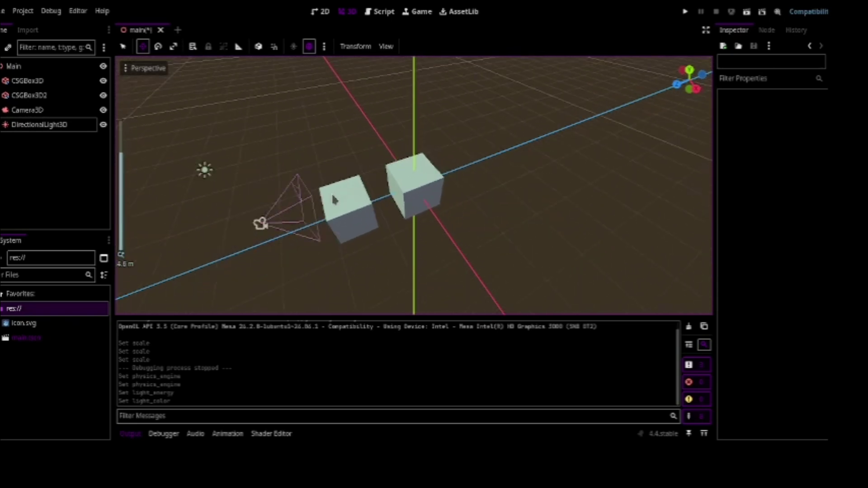
{"action": "scroll", "coordinate": [333, 199], "scroll_direction": "down", "scroll_amount": 2}
{"action": "middle_click_drag", "start_coordinate": [333, 199], "coordinate": [422, 225]}
{"action": "scroll", "coordinate": [379, 177], "scroll_direction": "up", "scroll_amount": 10}
{"action": "scroll", "coordinate": [343, 203], "scroll_direction": "up", "scroll_amount": 3}
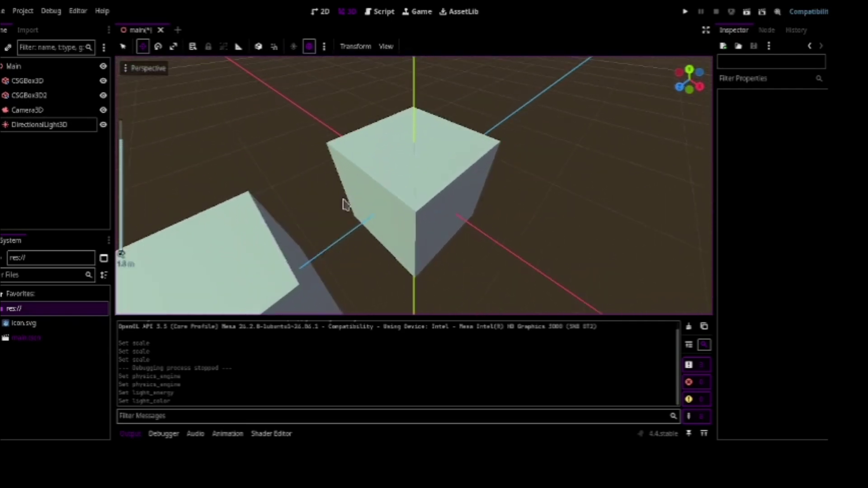
{"action": "left_click", "coordinate": [378, 221]}
{"action": "left_click", "coordinate": [45, 193]}
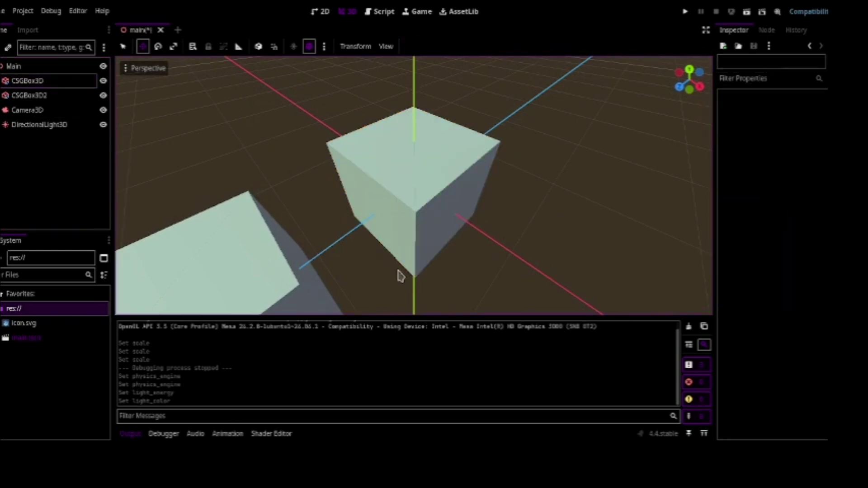
- Scroll through the 4.4 release-note Highlights and highlight the 'Embedded game window' heading
{"action": "scroll", "coordinate": [401, 276], "scroll_direction": "down", "scroll_amount": 1}
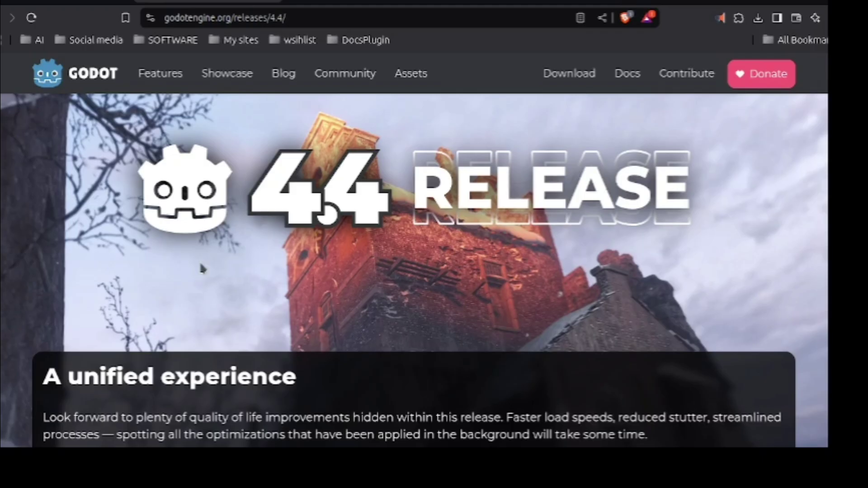
{"action": "scroll", "coordinate": [676, 267], "scroll_direction": "down", "scroll_amount": 5}
{"action": "scroll", "coordinate": [678, 270], "scroll_direction": "up", "scroll_amount": 5}
{"action": "scroll", "coordinate": [677, 270], "scroll_direction": "down", "scroll_amount": 15}
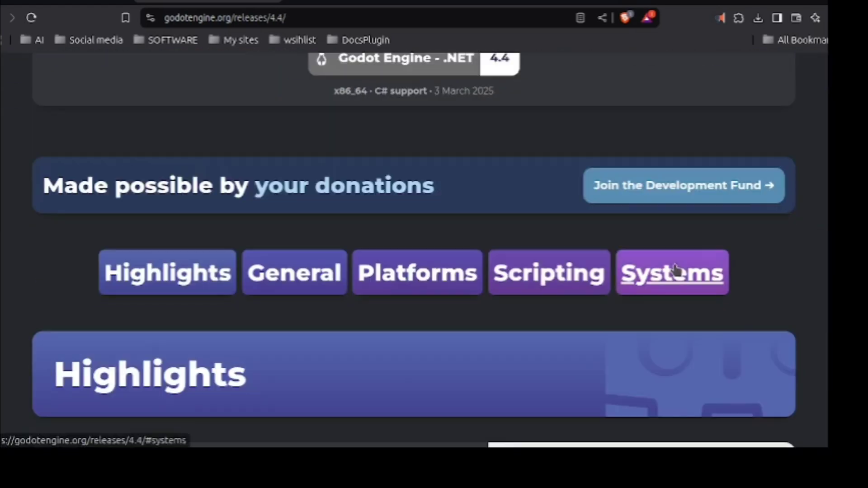
{"action": "scroll", "coordinate": [677, 270], "scroll_direction": "down", "scroll_amount": 5}
{"action": "scroll", "coordinate": [677, 270], "scroll_direction": "up", "scroll_amount": 5}
{"action": "scroll", "coordinate": [676, 270], "scroll_direction": "down", "scroll_amount": 3}
{"action": "scroll", "coordinate": [675, 269], "scroll_direction": "down", "scroll_amount": 1}
{"action": "scroll", "coordinate": [675, 270], "scroll_direction": "up", "scroll_amount": 3}
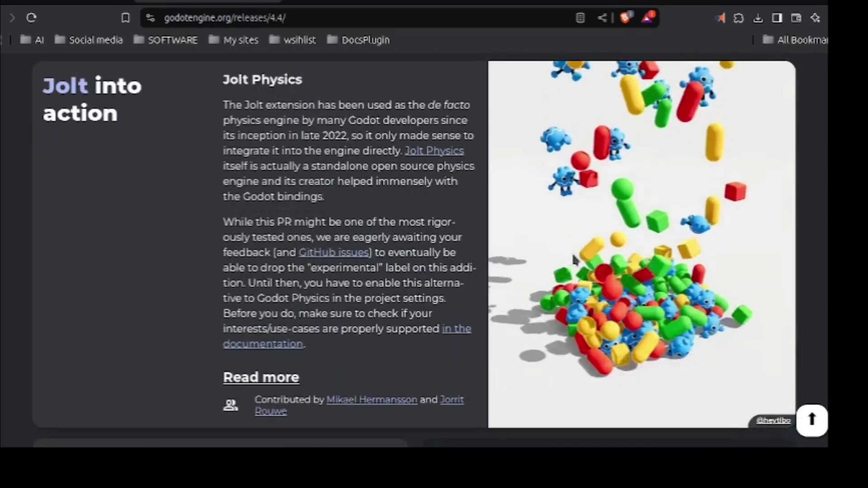
{"action": "scroll", "coordinate": [573, 259], "scroll_direction": "down", "scroll_amount": 5}
{"action": "scroll", "coordinate": [573, 259], "scroll_direction": "down", "scroll_amount": 3}
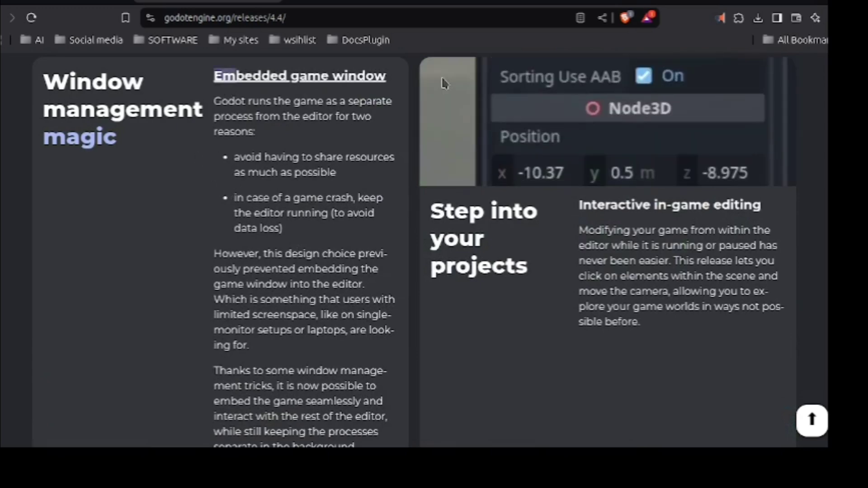
{"action": "left_click_drag", "start_coordinate": [445, 83], "coordinate": [384, 99]}
- Highlight the 'Make games in VR!' heading and browse the VR and Ubershaders sections
{"action": "scroll", "coordinate": [384, 128], "scroll_direction": "down", "scroll_amount": 8}
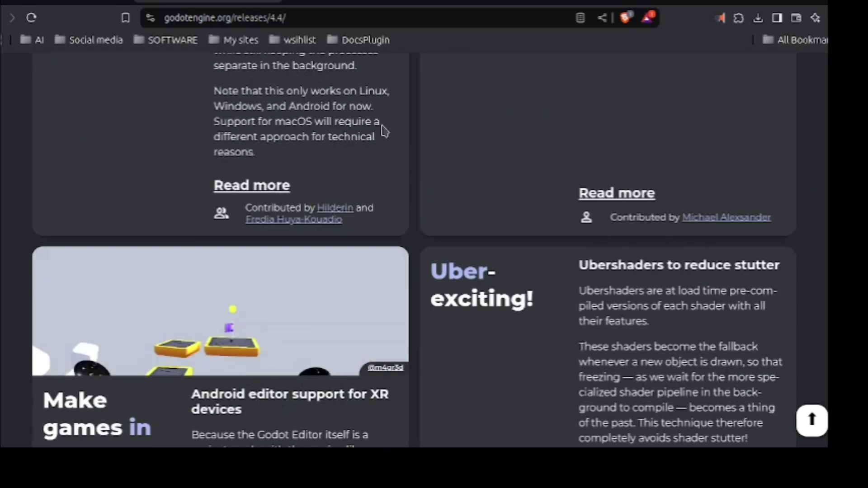
{"action": "scroll", "coordinate": [382, 130], "scroll_direction": "down", "scroll_amount": 6}
{"action": "scroll", "coordinate": [112, 225], "scroll_direction": "up", "scroll_amount": 2}
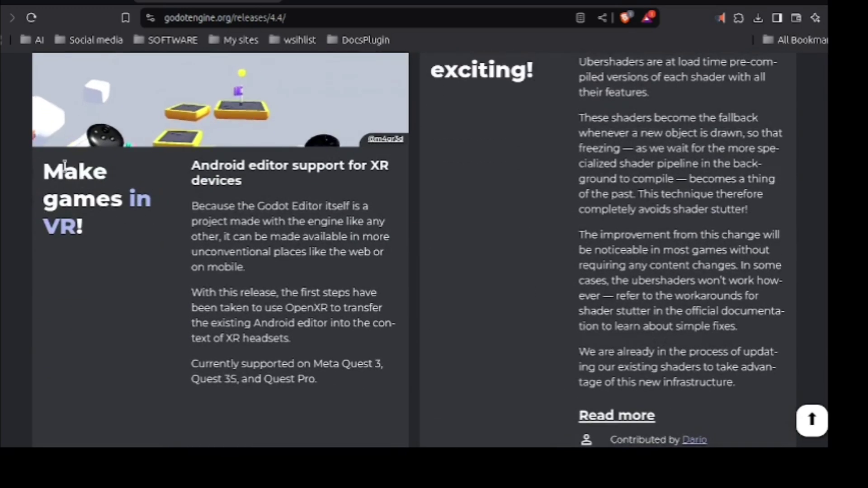
{"action": "left_click_drag", "start_coordinate": [65, 166], "coordinate": [116, 246]}
{"action": "left_click", "coordinate": [461, 330]}
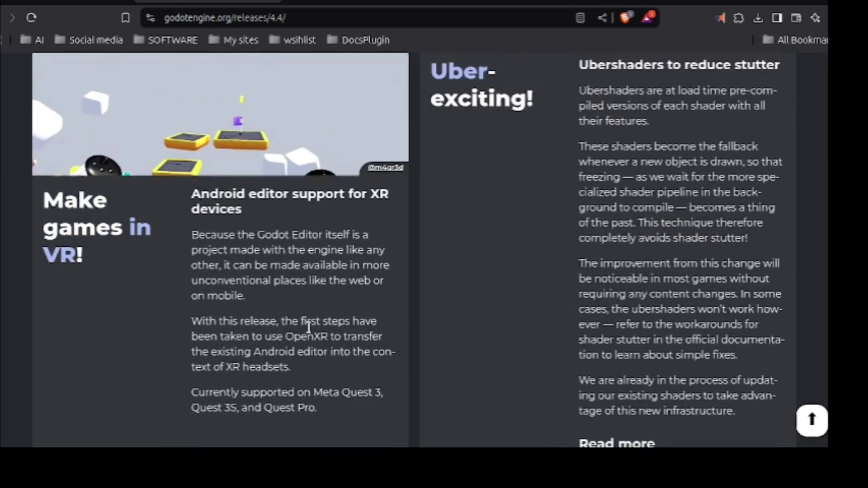
{"action": "scroll", "coordinate": [309, 328], "scroll_direction": "up", "scroll_amount": 4}
{"action": "scroll", "coordinate": [309, 328], "scroll_direction": "down", "scroll_amount": 5}
{"action": "scroll", "coordinate": [309, 327], "scroll_direction": "up", "scroll_amount": 2}
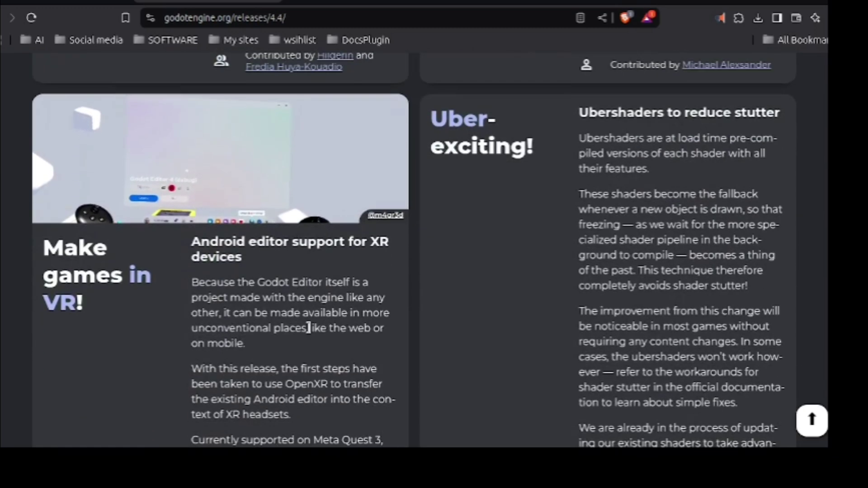
{"action": "scroll", "coordinate": [309, 328], "scroll_direction": "up", "scroll_amount": 3}
{"action": "scroll", "coordinate": [308, 330], "scroll_direction": "down", "scroll_amount": 2}
{"action": "scroll", "coordinate": [527, 267], "scroll_direction": "down", "scroll_amount": 3}
{"action": "scroll", "coordinate": [528, 269], "scroll_direction": "up", "scroll_amount": 2}
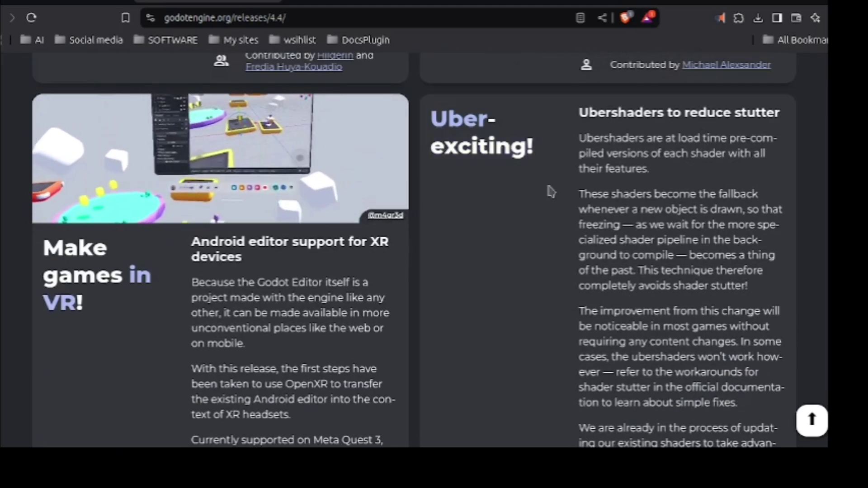
- Scroll to the AgX tone mapping card and select 'The cool' in its heading
{"action": "scroll", "coordinate": [548, 189], "scroll_direction": "down", "scroll_amount": 7}
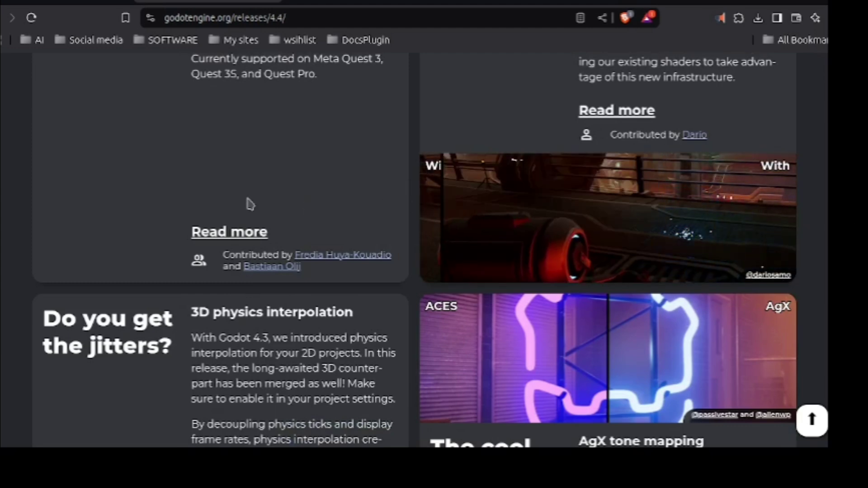
{"action": "scroll", "coordinate": [247, 202], "scroll_direction": "down", "scroll_amount": 3}
{"action": "scroll", "coordinate": [248, 202], "scroll_direction": "down", "scroll_amount": 1}
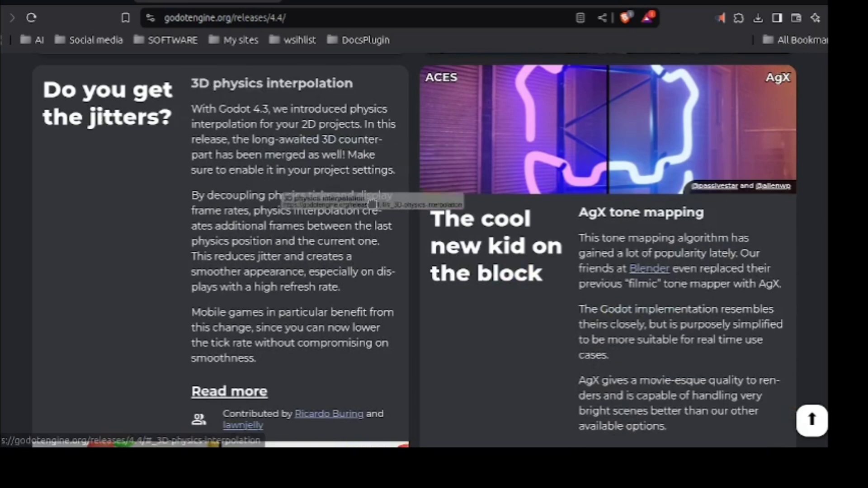
{"action": "left_click_drag", "start_coordinate": [573, 213], "coordinate": [788, 234]}
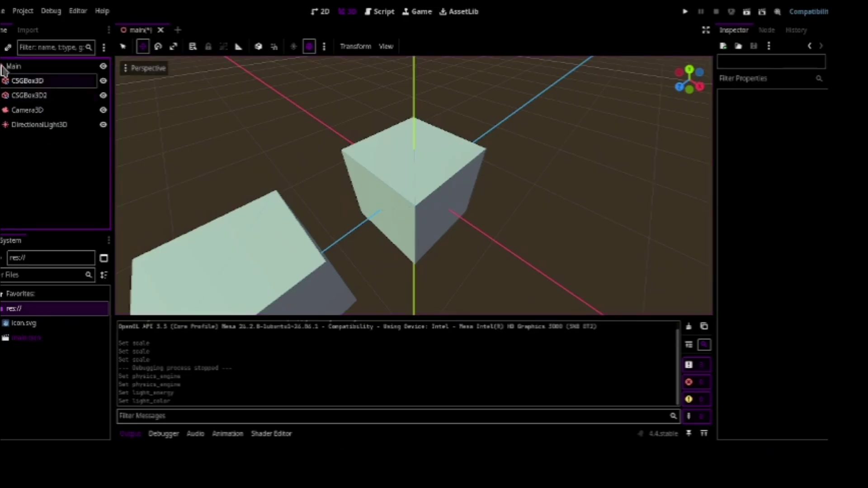
- Add a WorldEnvironment node to the scene via the Ctrl+A node search
{"action": "key", "text": "ctrl+a"}
{"action": "type", "text": "WROLD"}
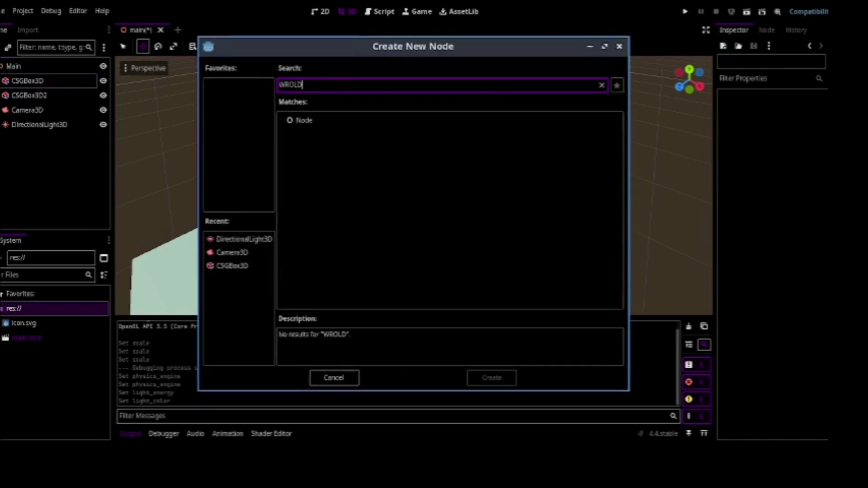
{"action": "key", "text": "BackSpace"}
{"action": "key", "text": "BackSpace"}
{"action": "key", "text": "BackSpace"}
{"action": "key", "text": "BackSpace"}
{"action": "type", "text": "orld"}
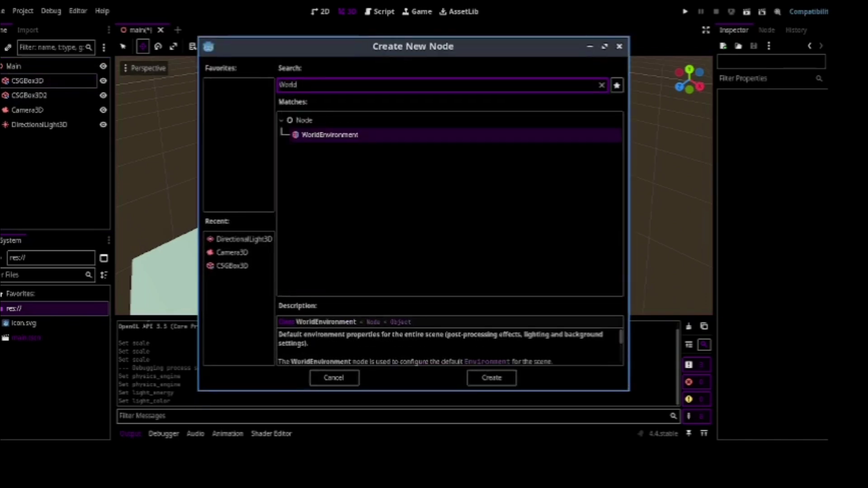
{"action": "key", "text": "Escape"}
{"action": "key", "text": "ctrl+a"}
{"action": "key", "text": "Return"}
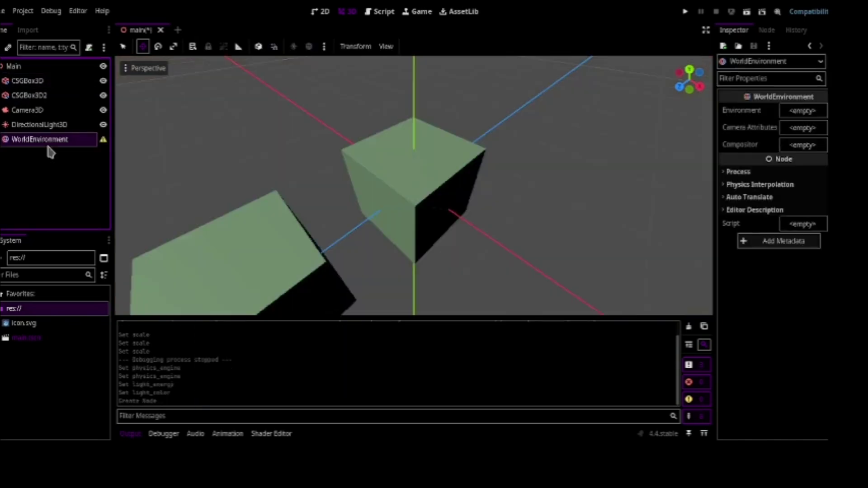
{"action": "scroll", "coordinate": [380, 179], "scroll_direction": "down", "scroll_amount": 6}
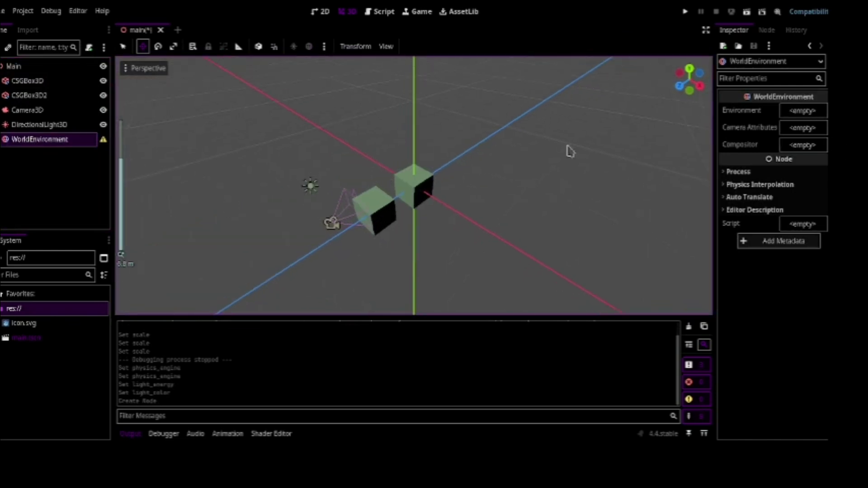
- Give WorldEnvironment a New Environment and confirm its Tonemap Mode is AgX
{"action": "left_click", "coordinate": [811, 114]}
{"action": "left_click", "coordinate": [811, 126]}
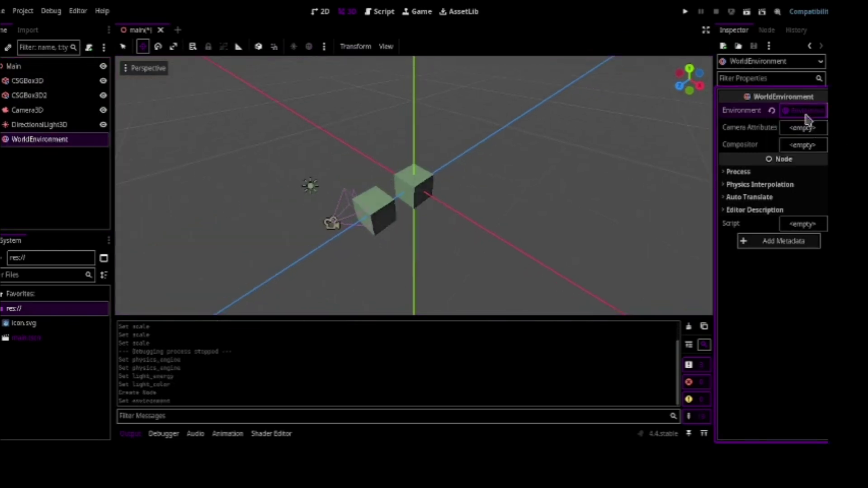
{"action": "left_click", "coordinate": [803, 111]}
{"action": "left_click", "coordinate": [742, 165]}
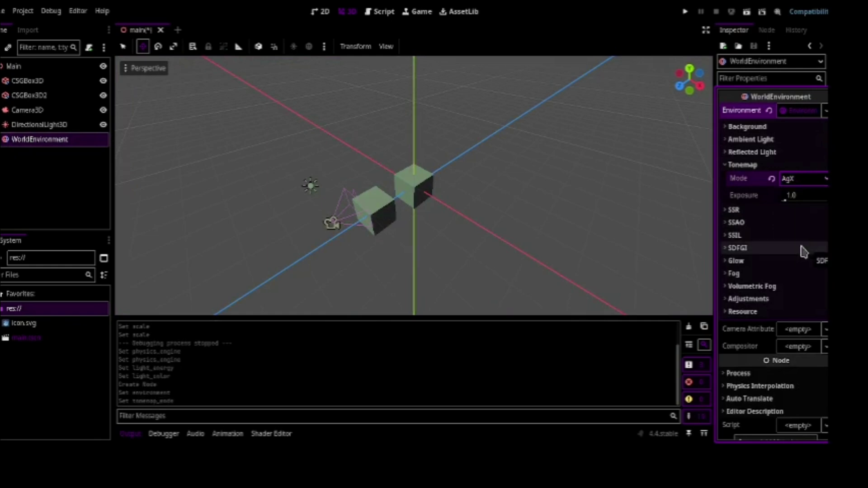
{"action": "left_click", "coordinate": [850, 155]}
{"action": "left_click", "coordinate": [823, 181]}
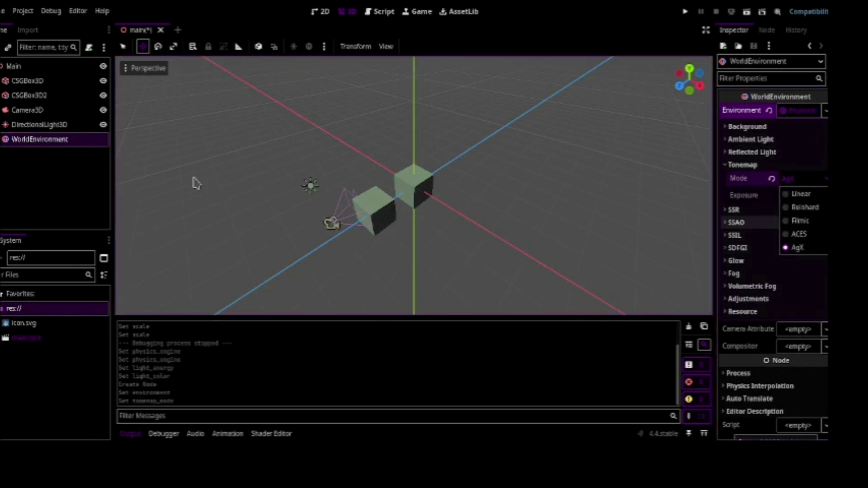
{"action": "left_click", "coordinate": [168, 101]}
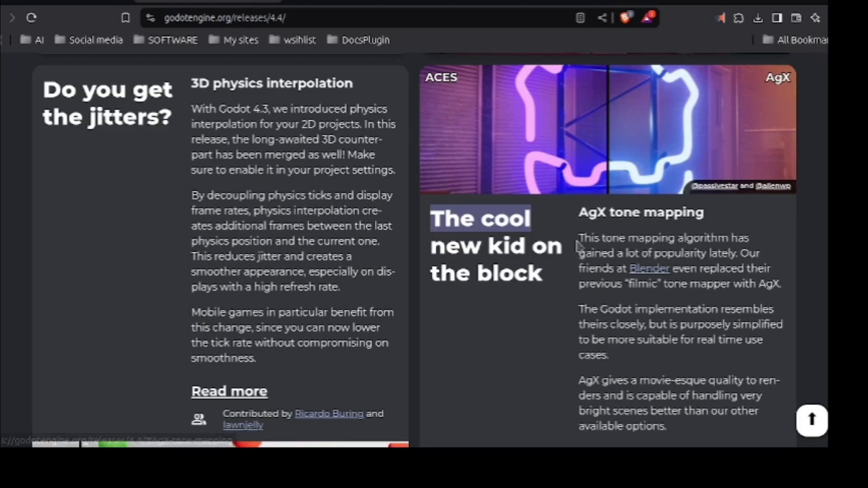
- Select then deselect the AgX paragraph, and scroll down to the Typed dictionaries card
{"action": "left_click_drag", "start_coordinate": [578, 239], "coordinate": [786, 289]}
{"action": "left_click", "coordinate": [763, 270]}
{"action": "scroll", "coordinate": [762, 272], "scroll_direction": "down", "scroll_amount": 3}
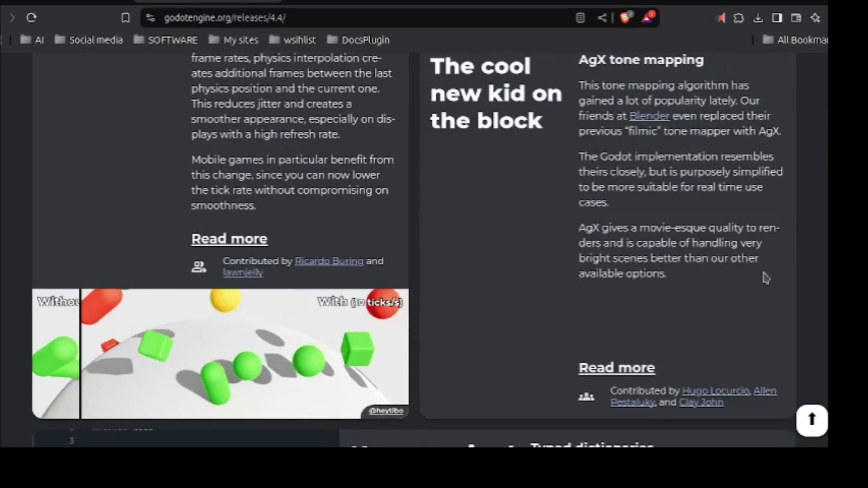
{"action": "scroll", "coordinate": [359, 243], "scroll_direction": "down", "scroll_amount": 3}
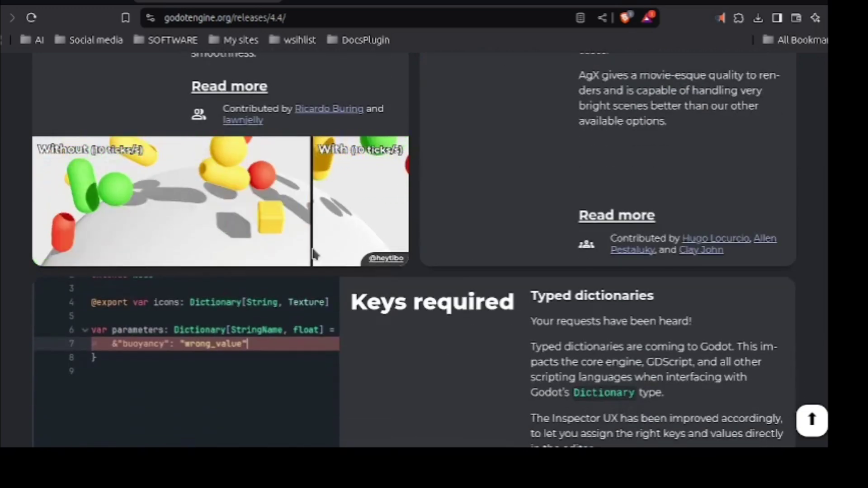
{"action": "scroll", "coordinate": [315, 253], "scroll_direction": "up", "scroll_amount": 3}
{"action": "scroll", "coordinate": [85, 262], "scroll_direction": "up", "scroll_amount": 6}
{"action": "scroll", "coordinate": [84, 257], "scroll_direction": "down", "scroll_amount": 7}
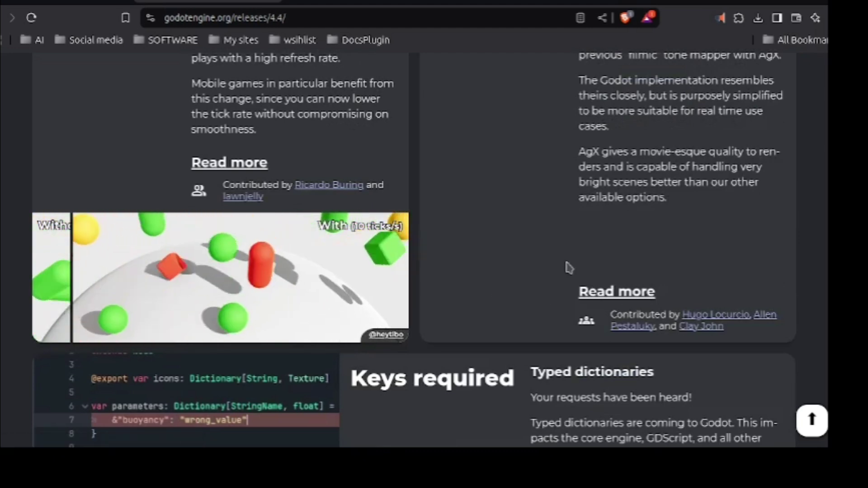
{"action": "scroll", "coordinate": [541, 268], "scroll_direction": "down", "scroll_amount": 6}
{"action": "scroll", "coordinate": [322, 243], "scroll_direction": "up", "scroll_amount": 3}
- Scroll the release notes past Core to the New expression evaluator and Favorite editor items cards
{"action": "scroll", "coordinate": [637, 194], "scroll_direction": "down", "scroll_amount": 10}
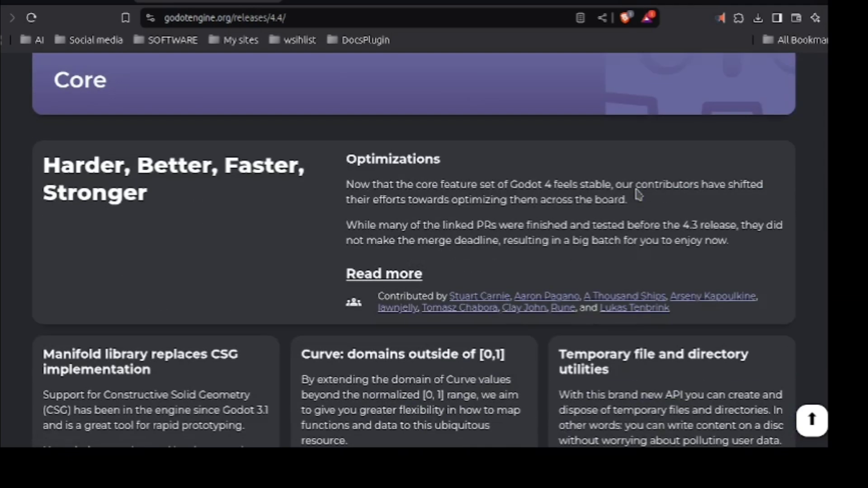
{"action": "scroll", "coordinate": [468, 237], "scroll_direction": "down", "scroll_amount": 3}
{"action": "scroll", "coordinate": [368, 107], "scroll_direction": "down", "scroll_amount": 5}
{"action": "scroll", "coordinate": [368, 102], "scroll_direction": "down", "scroll_amount": 2}
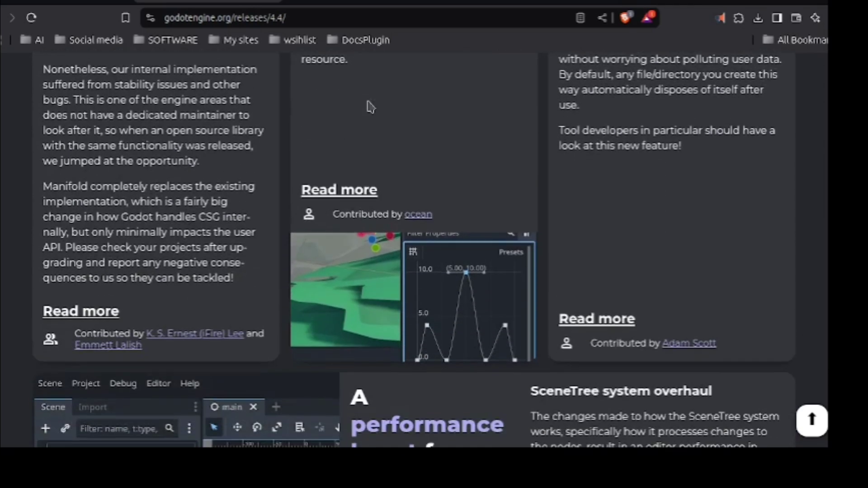
{"action": "scroll", "coordinate": [368, 108], "scroll_direction": "up", "scroll_amount": 3}
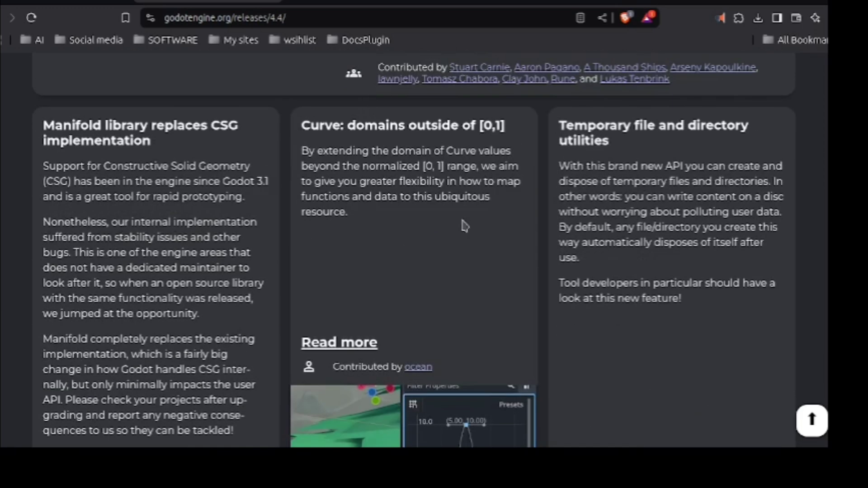
{"action": "scroll", "coordinate": [465, 226], "scroll_direction": "down", "scroll_amount": 3}
{"action": "scroll", "coordinate": [465, 226], "scroll_direction": "up", "scroll_amount": 3}
{"action": "scroll", "coordinate": [465, 226], "scroll_direction": "down", "scroll_amount": 3}
{"action": "scroll", "coordinate": [464, 226], "scroll_direction": "up", "scroll_amount": 2}
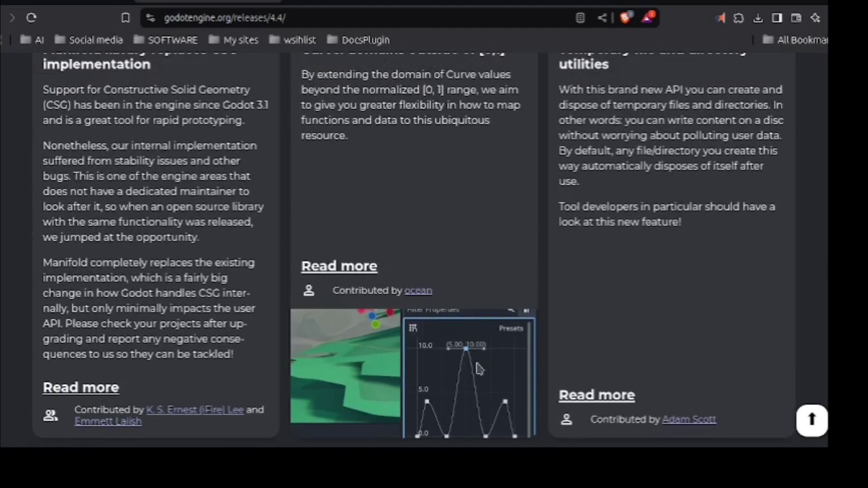
{"action": "scroll", "coordinate": [478, 369], "scroll_direction": "up", "scroll_amount": 2}
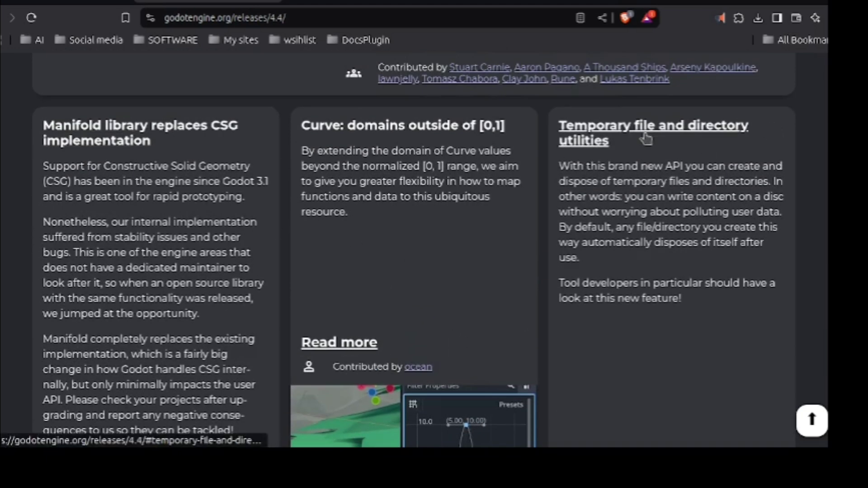
{"action": "scroll", "coordinate": [105, 154], "scroll_direction": "down", "scroll_amount": 10}
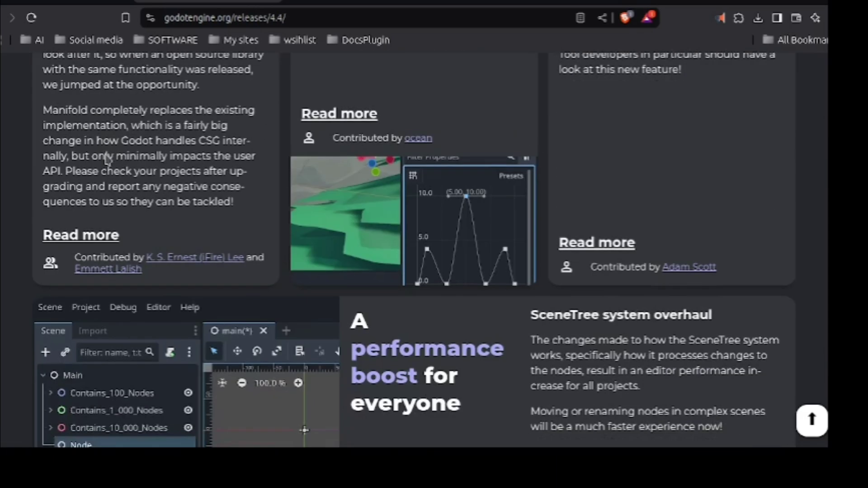
{"action": "scroll", "coordinate": [400, 245], "scroll_direction": "up", "scroll_amount": 2}
{"action": "scroll", "coordinate": [400, 244], "scroll_direction": "down", "scroll_amount": 15}
{"action": "scroll", "coordinate": [400, 244], "scroll_direction": "up", "scroll_amount": 5}
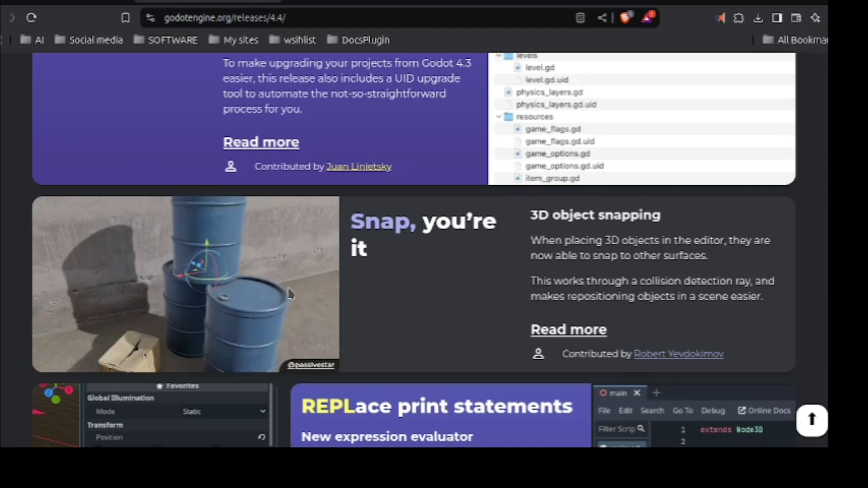
{"action": "scroll", "coordinate": [288, 291], "scroll_direction": "down", "scroll_amount": 5}
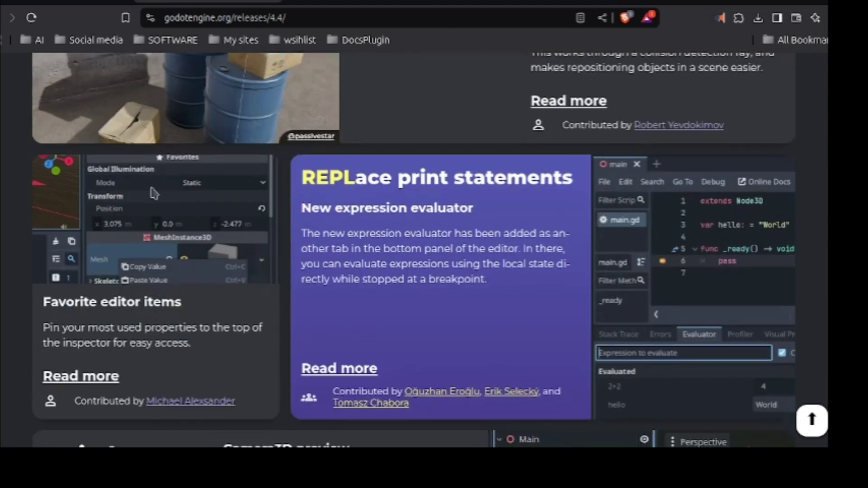
{"action": "scroll", "coordinate": [450, 164], "scroll_direction": "down", "scroll_amount": 2}
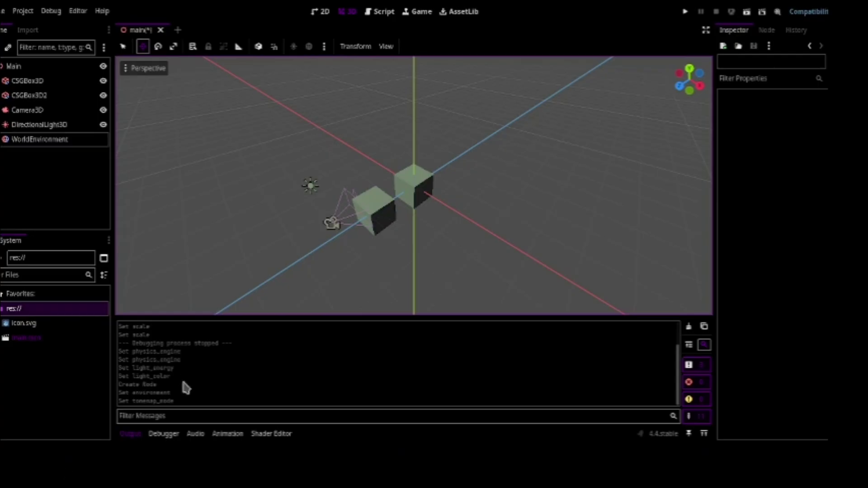
- Show the Debugger panel's Evaluator tab with its empty expression field under the 3D viewport
{"action": "left_click", "coordinate": [164, 434]}
{"action": "left_click", "coordinate": [206, 311]}
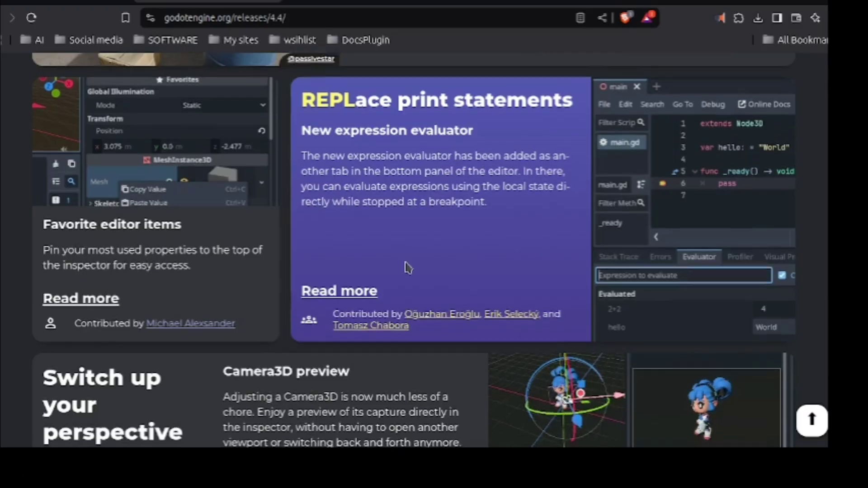
{"action": "scroll", "coordinate": [407, 267], "scroll_direction": "down", "scroll_amount": 5}
{"action": "scroll", "coordinate": [408, 268], "scroll_direction": "down", "scroll_amount": 2}
{"action": "scroll", "coordinate": [409, 268], "scroll_direction": "up", "scroll_amount": 2}
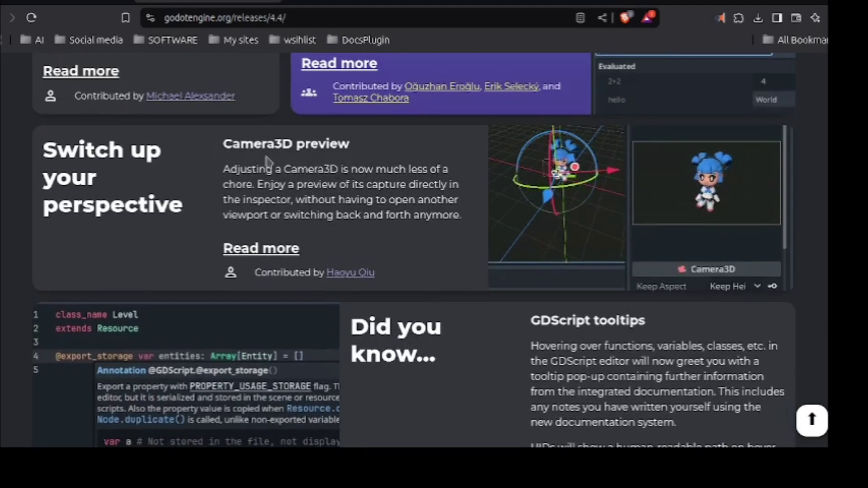
{"action": "scroll", "coordinate": [730, 192], "scroll_direction": "down", "scroll_amount": 2}
{"action": "scroll", "coordinate": [732, 193], "scroll_direction": "down", "scroll_amount": 2}
{"action": "scroll", "coordinate": [732, 193], "scroll_direction": "up", "scroll_amount": 5}
{"action": "scroll", "coordinate": [623, 169], "scroll_direction": "down", "scroll_amount": 2}
{"action": "scroll", "coordinate": [454, 236], "scroll_direction": "down", "scroll_amount": 2}
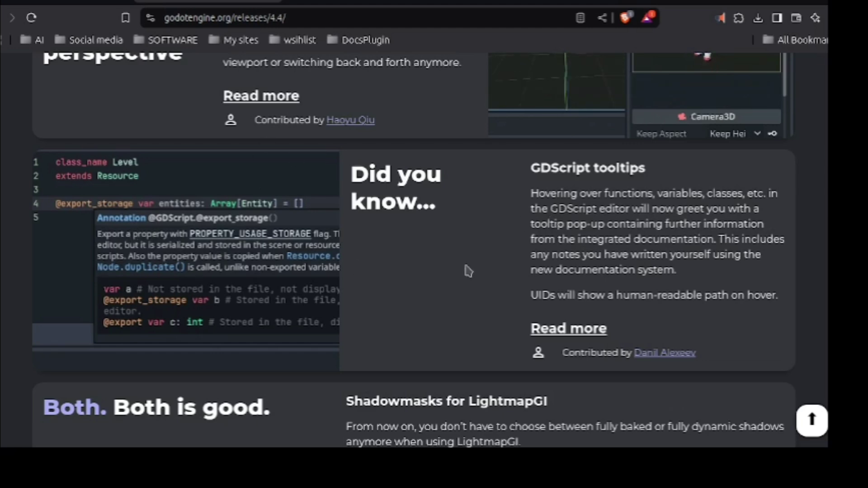
{"action": "scroll", "coordinate": [471, 271], "scroll_direction": "down", "scroll_amount": 4}
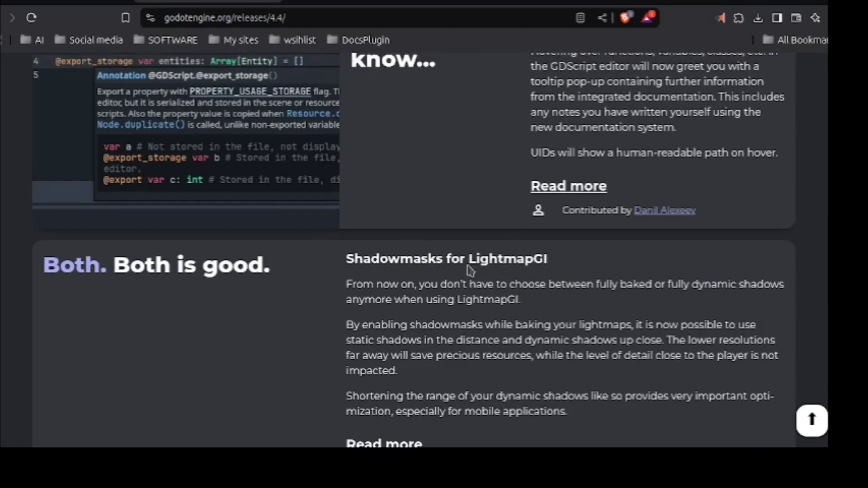
{"action": "scroll", "coordinate": [470, 271], "scroll_direction": "up", "scroll_amount": 5}
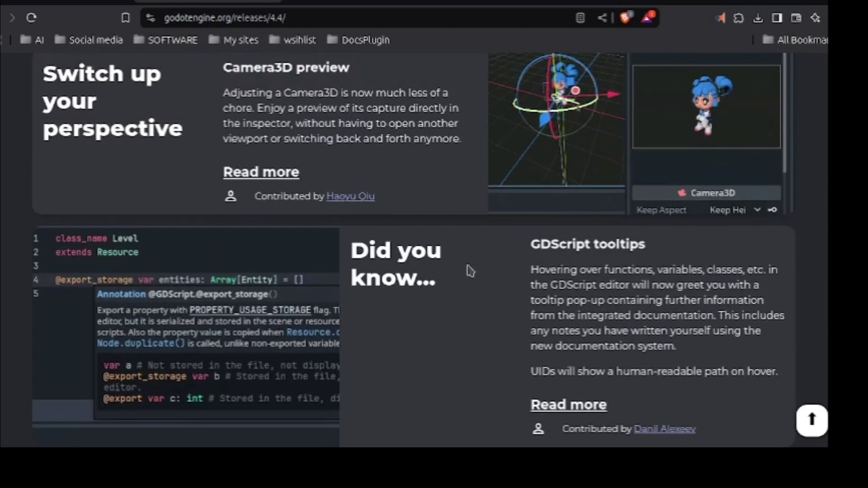
{"action": "scroll", "coordinate": [470, 272], "scroll_direction": "down", "scroll_amount": 5}
{"action": "scroll", "coordinate": [470, 271], "scroll_direction": "down", "scroll_amount": 1}
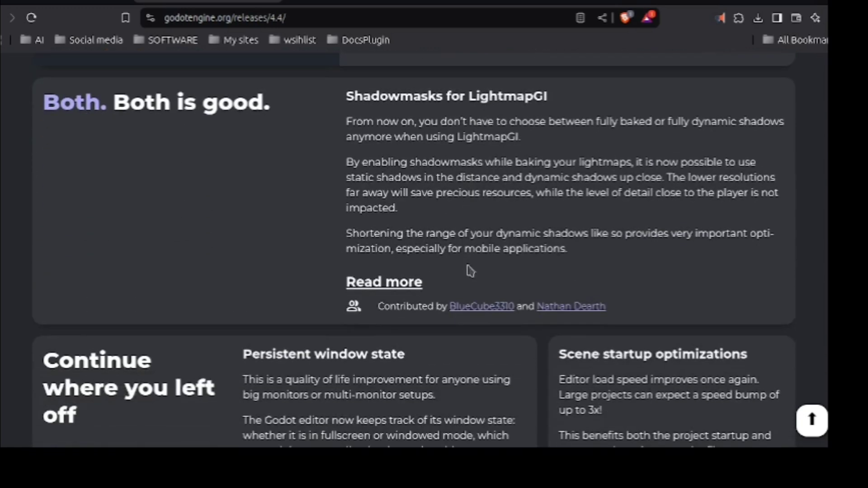
{"action": "scroll", "coordinate": [470, 271], "scroll_direction": "down", "scroll_amount": 3}
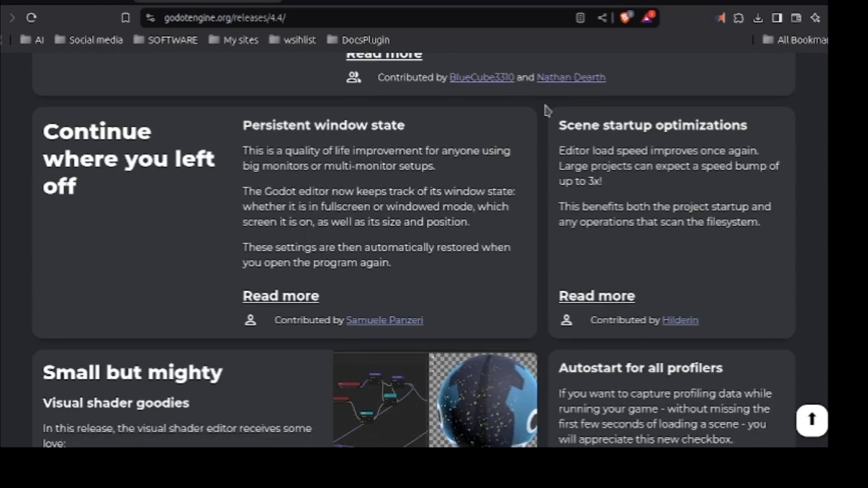
{"action": "scroll", "coordinate": [769, 129], "scroll_direction": "down", "scroll_amount": 1}
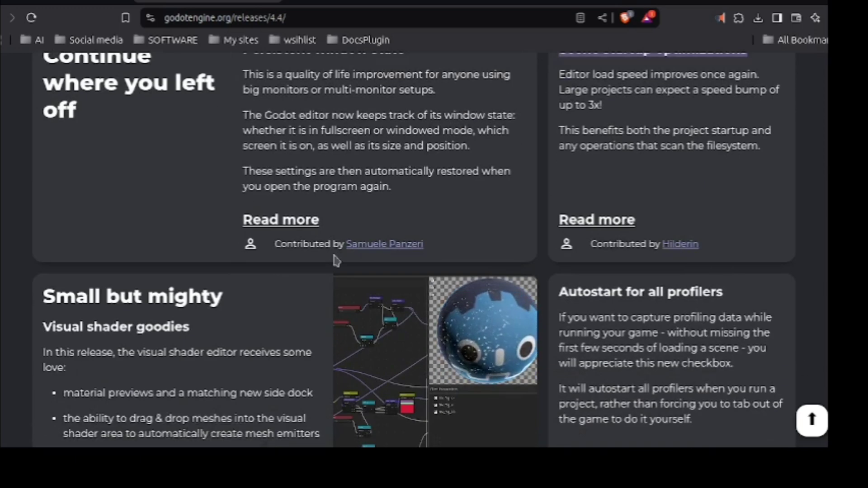
{"action": "scroll", "coordinate": [339, 294], "scroll_direction": "down", "scroll_amount": 3}
{"action": "scroll", "coordinate": [390, 257], "scroll_direction": "down", "scroll_amount": 4}
{"action": "scroll", "coordinate": [273, 254], "scroll_direction": "up", "scroll_amount": 2}
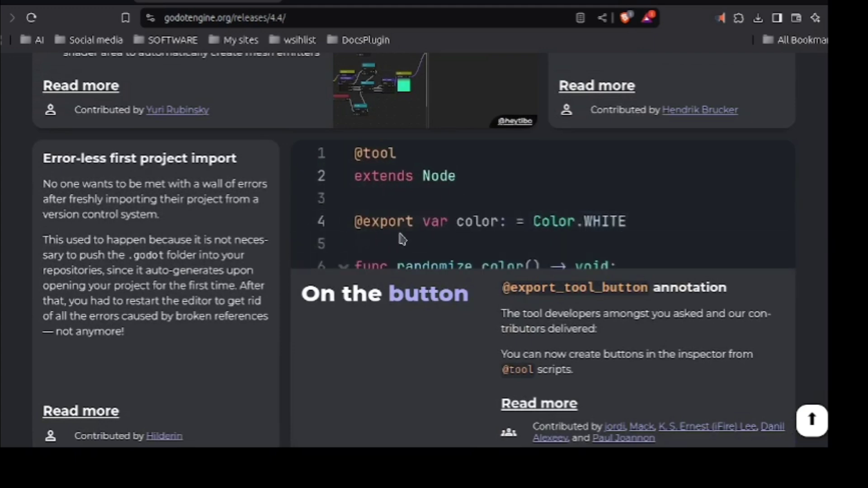
{"action": "scroll", "coordinate": [761, 310], "scroll_direction": "up", "scroll_amount": 1}
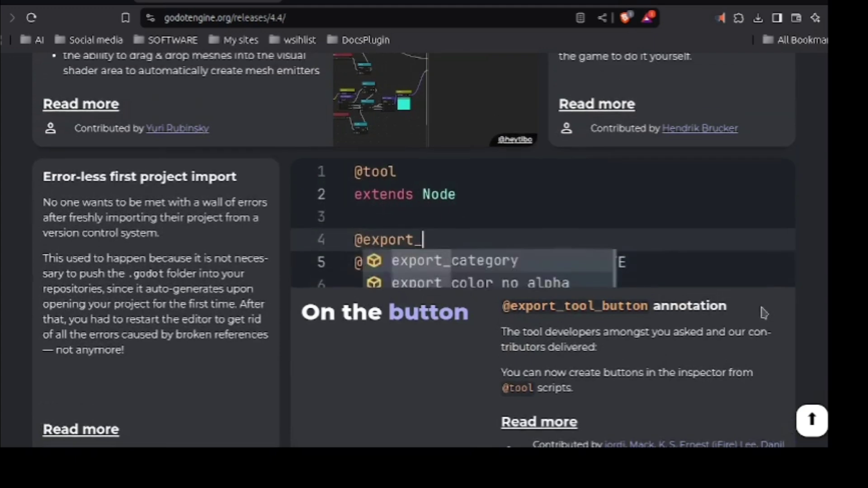
{"action": "scroll", "coordinate": [716, 336], "scroll_direction": "down", "scroll_amount": 1}
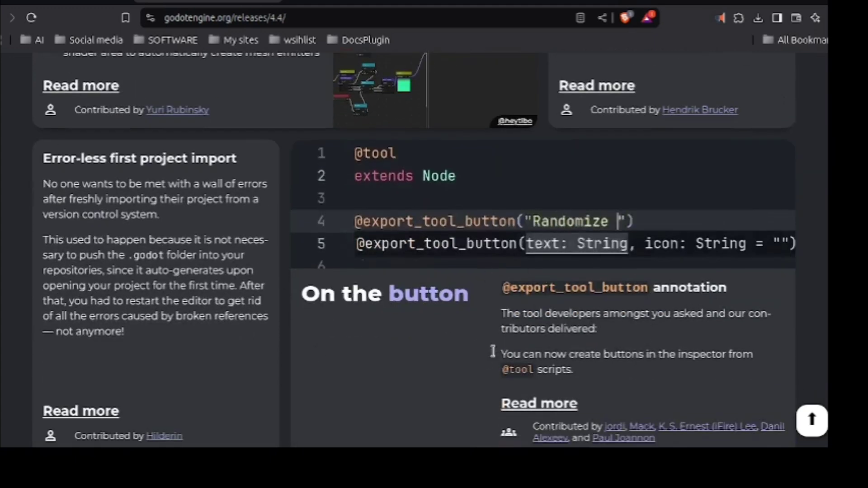
- Scroll through the Android, Linux, Animation, Audio and Physics sections of the release notes
{"action": "scroll", "coordinate": [385, 340], "scroll_direction": "down", "scroll_amount": 3}
{"action": "scroll", "coordinate": [387, 340], "scroll_direction": "down", "scroll_amount": 5}
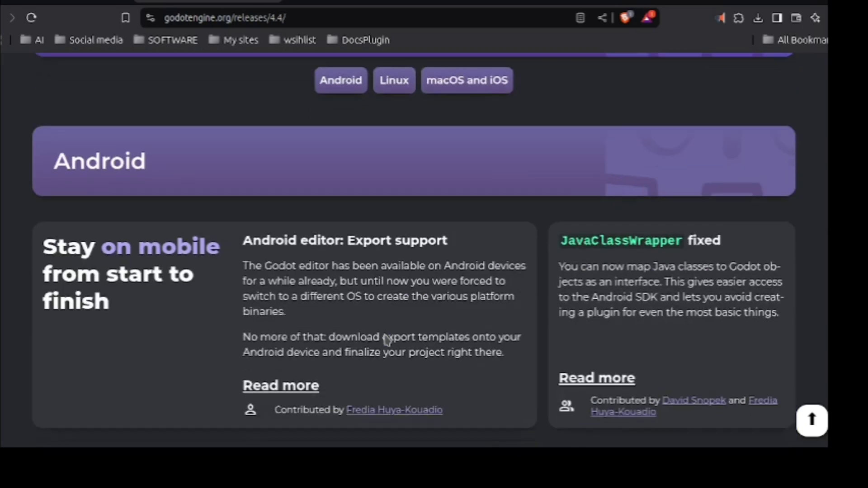
{"action": "scroll", "coordinate": [387, 340], "scroll_direction": "down", "scroll_amount": 1}
{"action": "scroll", "coordinate": [383, 339], "scroll_direction": "down", "scroll_amount": 2}
{"action": "scroll", "coordinate": [387, 340], "scroll_direction": "up", "scroll_amount": 2}
{"action": "scroll", "coordinate": [387, 340], "scroll_direction": "down", "scroll_amount": 12}
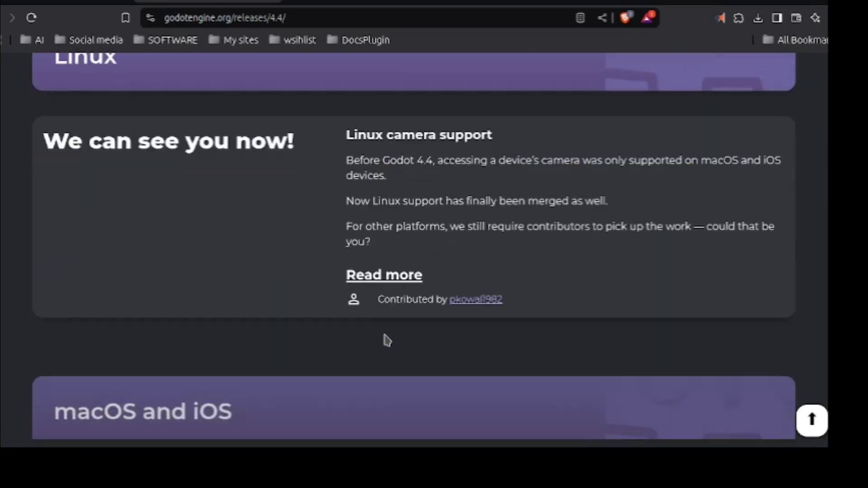
{"action": "scroll", "coordinate": [385, 337], "scroll_direction": "down", "scroll_amount": 5}
{"action": "scroll", "coordinate": [384, 337], "scroll_direction": "up", "scroll_amount": 5}
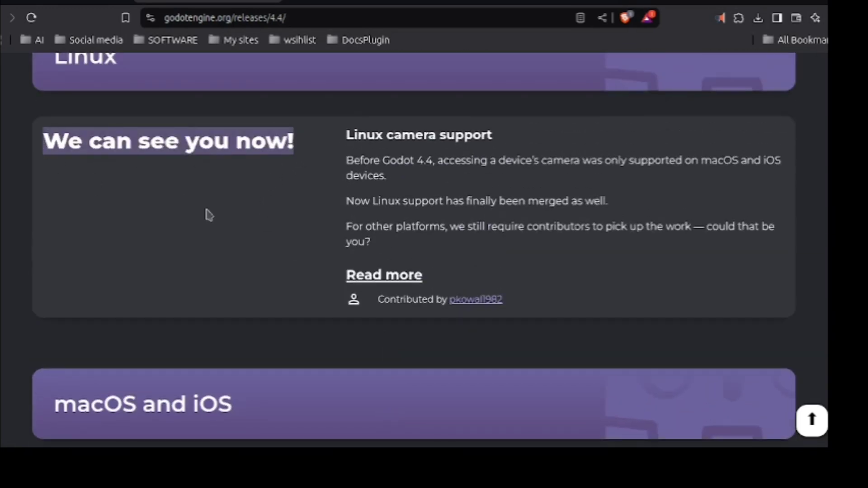
{"action": "scroll", "coordinate": [484, 241], "scroll_direction": "down", "scroll_amount": 15}
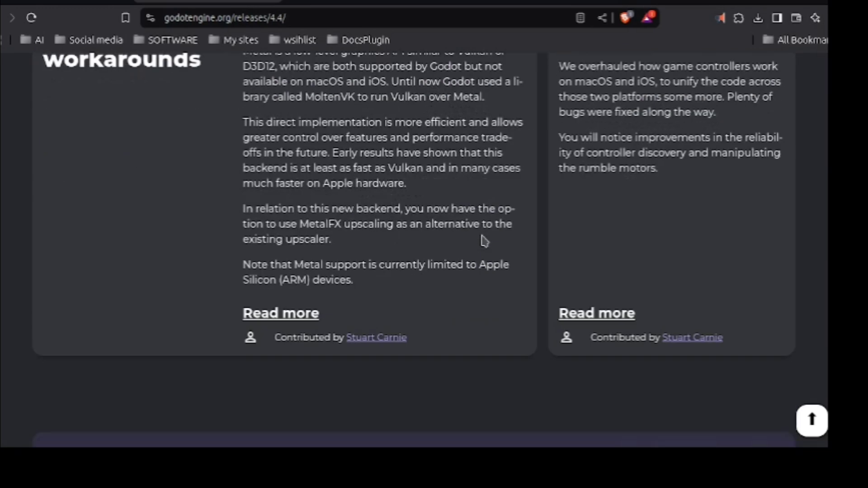
{"action": "scroll", "coordinate": [484, 241], "scroll_direction": "down", "scroll_amount": 15}
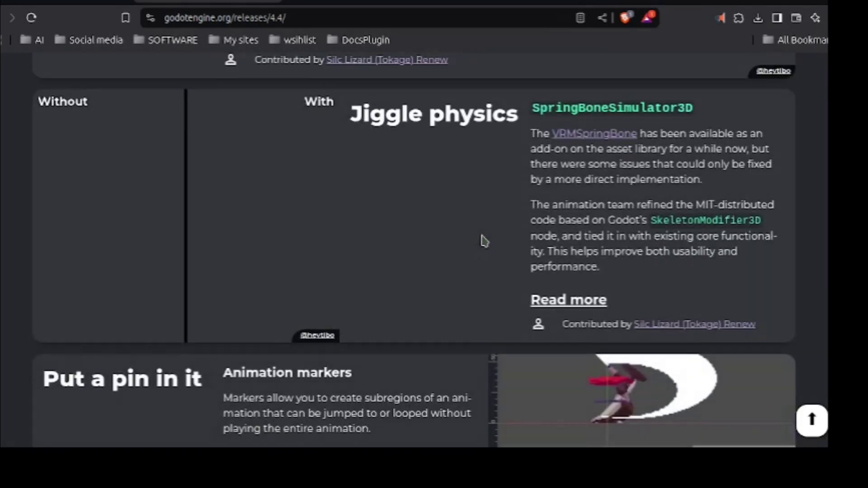
{"action": "scroll", "coordinate": [485, 241], "scroll_direction": "up", "scroll_amount": 7}
{"action": "scroll", "coordinate": [616, 279], "scroll_direction": "down", "scroll_amount": 5}
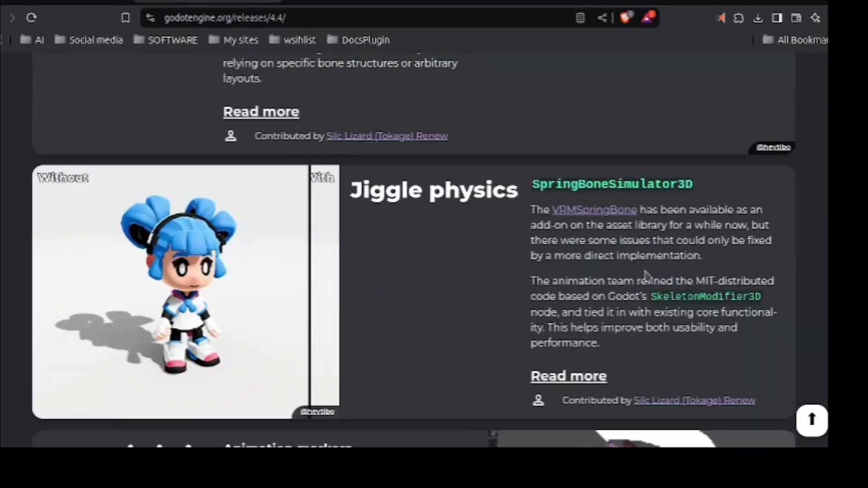
{"action": "scroll", "coordinate": [398, 280], "scroll_direction": "down", "scroll_amount": 5}
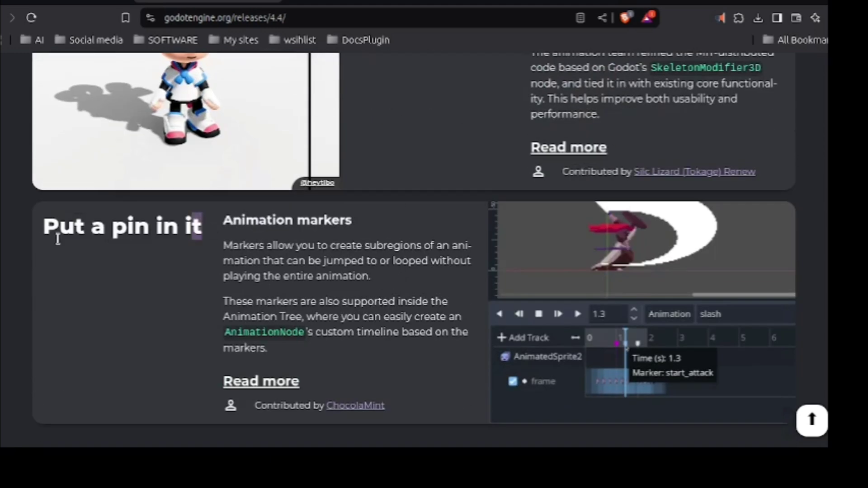
{"action": "scroll", "coordinate": [78, 263], "scroll_direction": "down", "scroll_amount": 7}
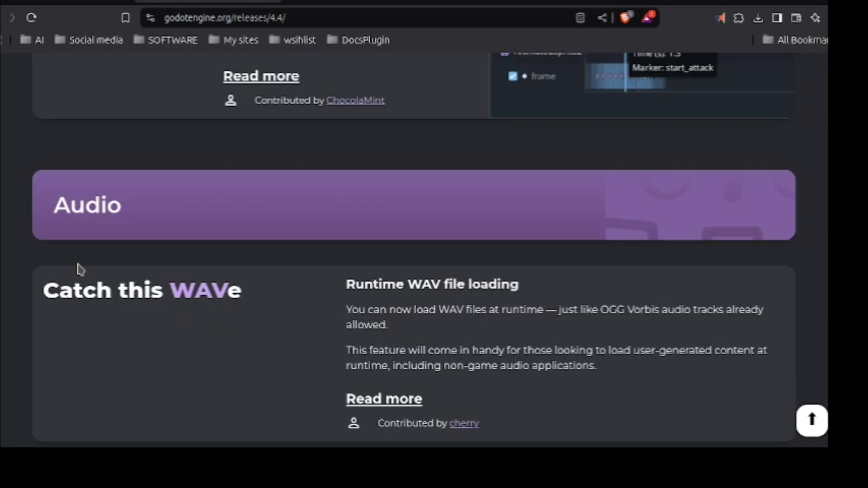
{"action": "scroll", "coordinate": [187, 218], "scroll_direction": "down", "scroll_amount": 13}
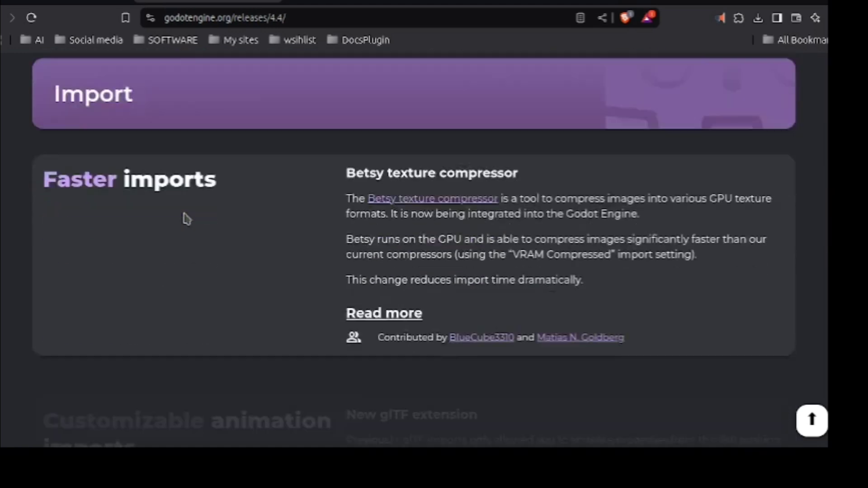
{"action": "scroll", "coordinate": [186, 219], "scroll_direction": "down", "scroll_amount": 10}
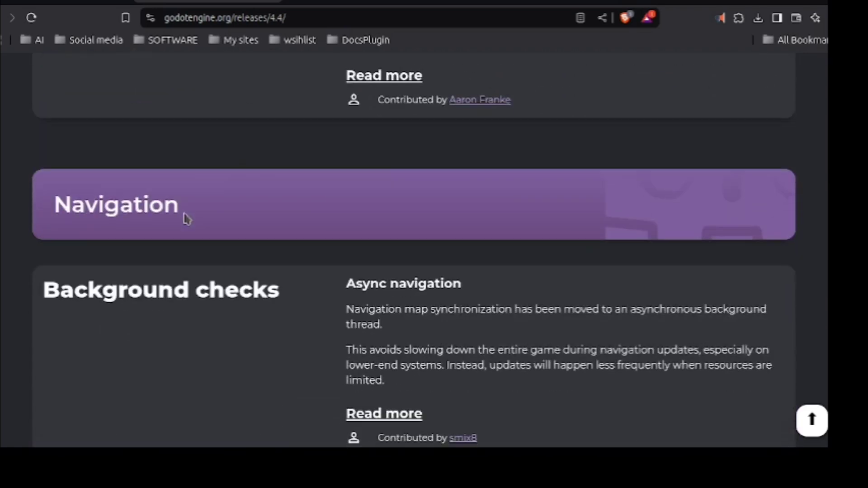
{"action": "scroll", "coordinate": [187, 219], "scroll_direction": "down", "scroll_amount": 8}
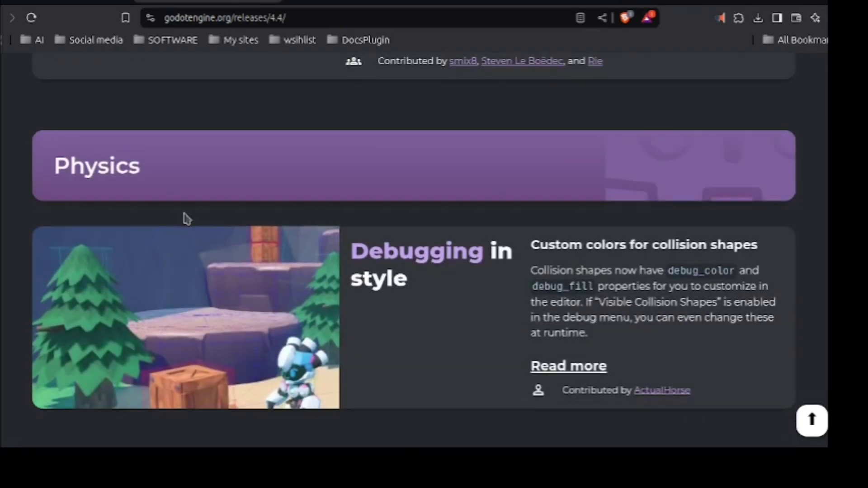
- Highlight the collision-shapes card text, then continue to the VFX Emission shapes for 3D particles card
{"action": "left_click_drag", "start_coordinate": [480, 306], "coordinate": [319, 266]}
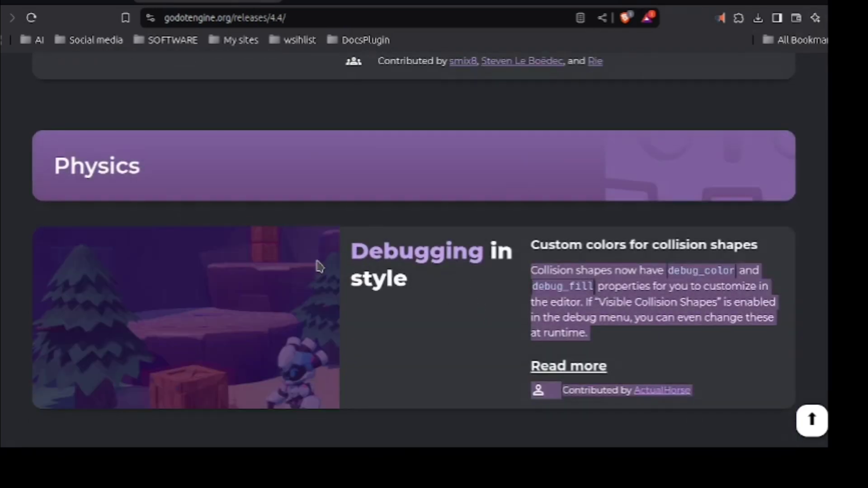
{"action": "left_click", "coordinate": [414, 330]}
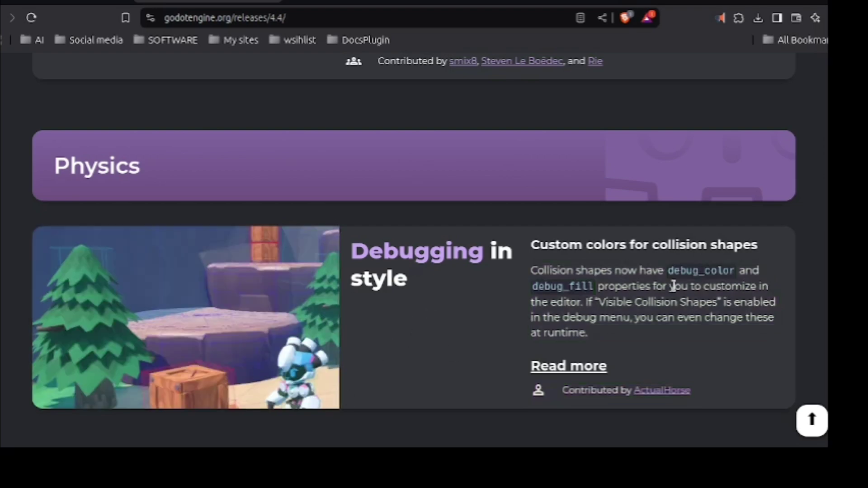
{"action": "scroll", "coordinate": [673, 286], "scroll_direction": "down", "scroll_amount": 3}
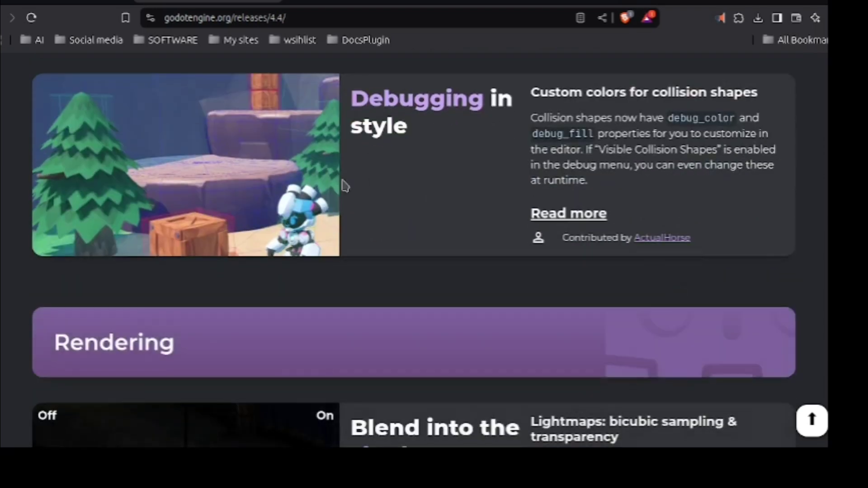
{"action": "scroll", "coordinate": [326, 194], "scroll_direction": "down", "scroll_amount": 3}
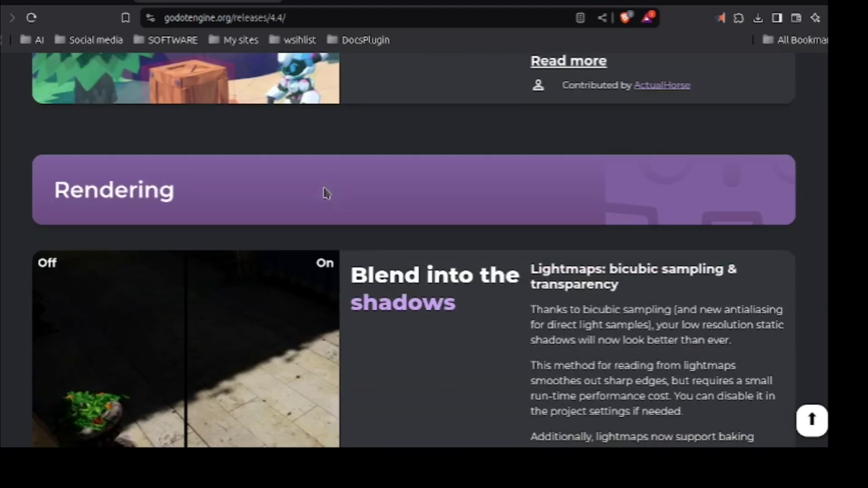
{"action": "scroll", "coordinate": [323, 193], "scroll_direction": "down", "scroll_amount": 3}
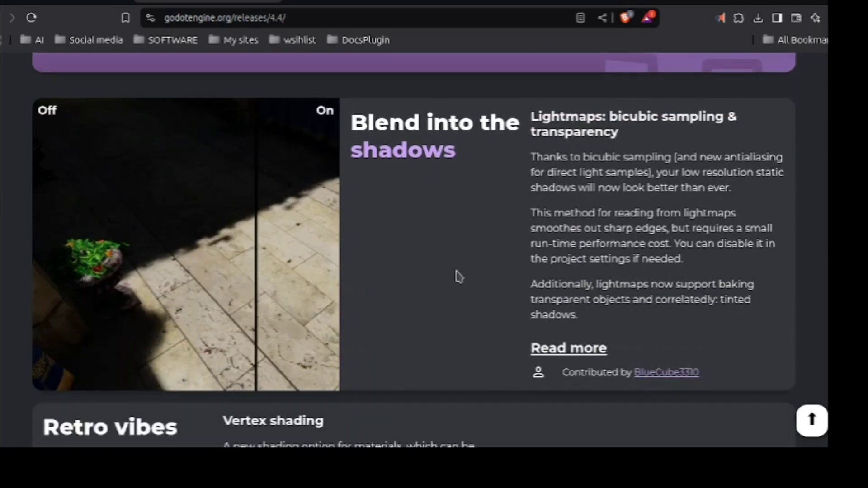
{"action": "scroll", "coordinate": [458, 276], "scroll_direction": "down", "scroll_amount": 6}
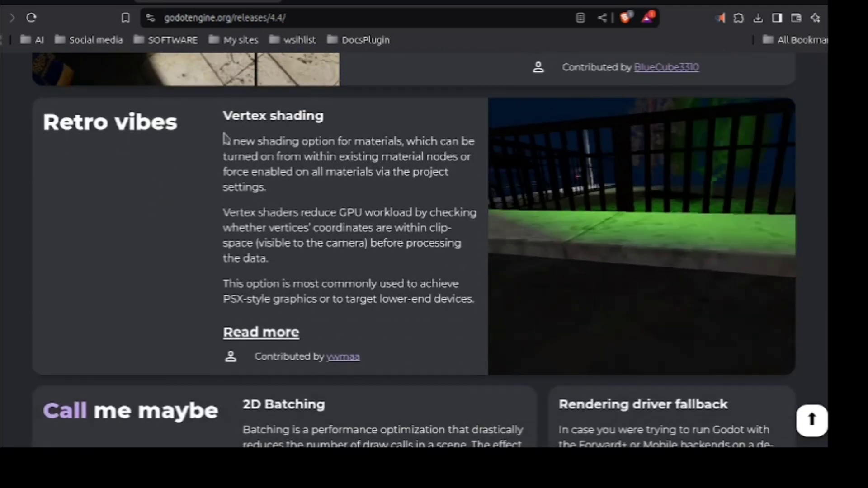
{"action": "scroll", "coordinate": [312, 154], "scroll_direction": "down", "scroll_amount": 4}
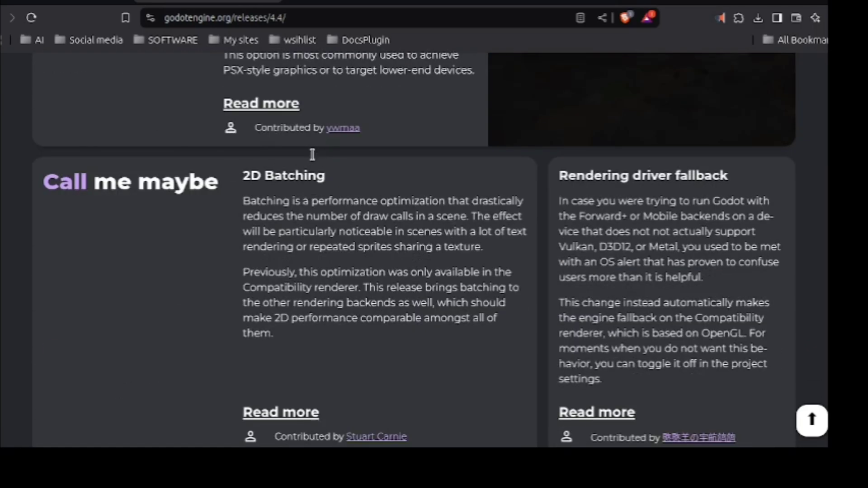
{"action": "scroll", "coordinate": [312, 155], "scroll_direction": "down", "scroll_amount": 12}
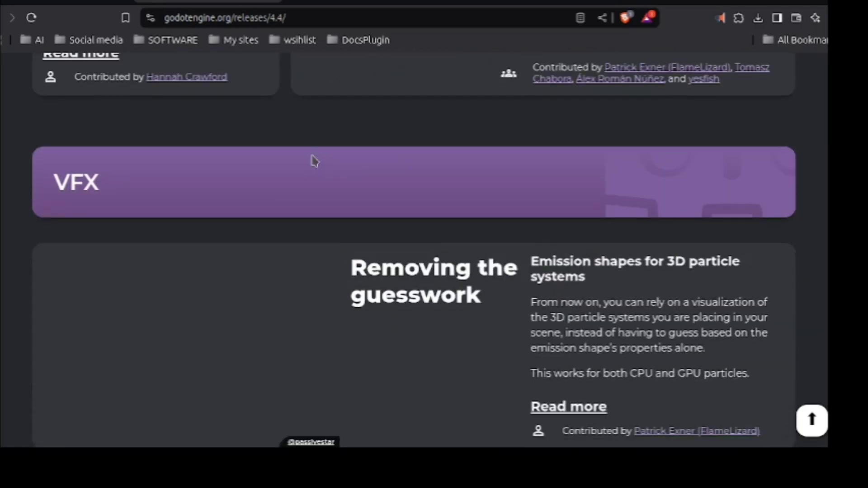
{"action": "scroll", "coordinate": [312, 158], "scroll_direction": "down", "scroll_amount": 20}
- Switch to the dev.to Godot 4.4 article and bring its Other Notable Changes list into view
{"action": "key", "text": "ctrl+Tab"}
{"action": "scroll", "coordinate": [355, 276], "scroll_direction": "down", "scroll_amount": 20}
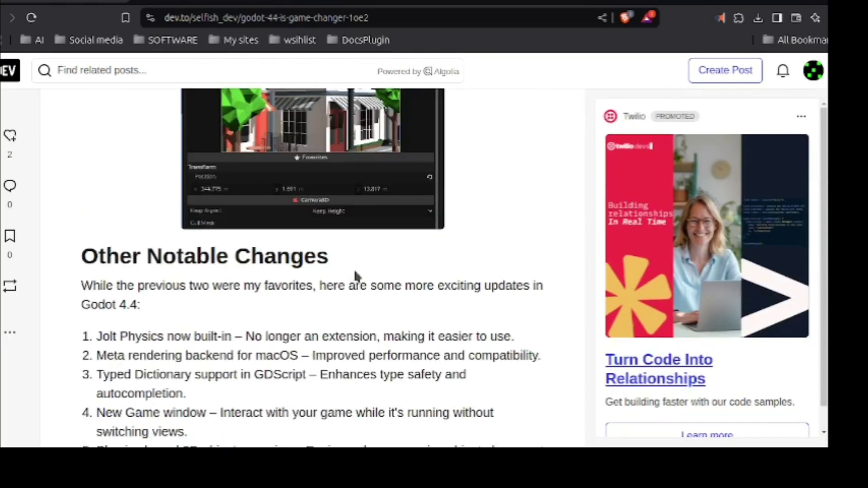
{"action": "scroll", "coordinate": [355, 276], "scroll_direction": "up", "scroll_amount": 10}
{"action": "scroll", "coordinate": [355, 271], "scroll_direction": "down", "scroll_amount": 8}
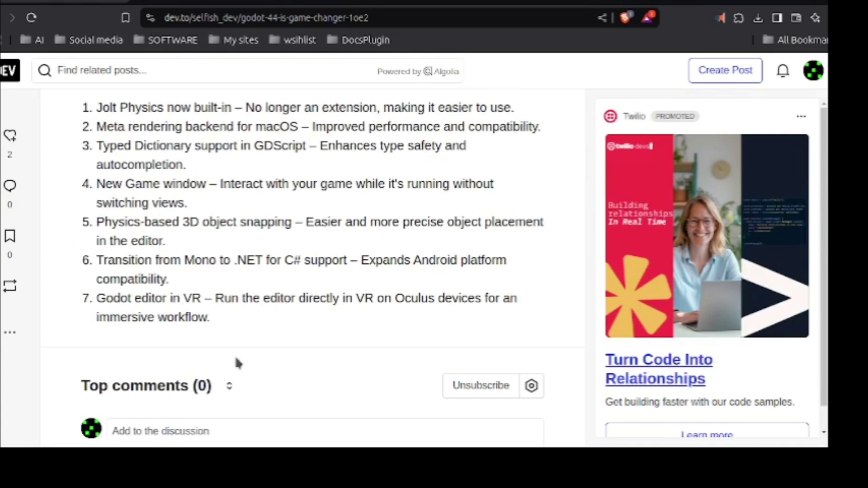
- Highlight list items such as Godot editor in VR, Mono to .NET transition and 3D object snapping
{"action": "left_click_drag", "start_coordinate": [237, 362], "coordinate": [103, 123]}
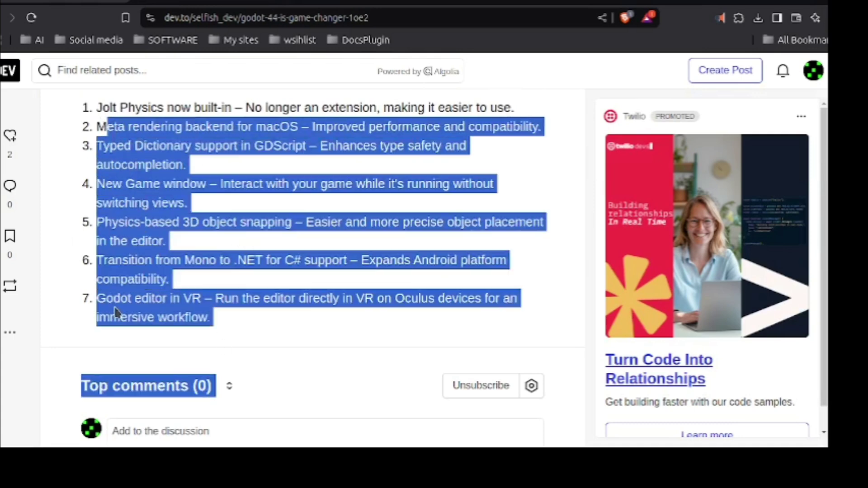
{"action": "left_click_drag", "start_coordinate": [97, 298], "coordinate": [197, 302]}
{"action": "left_click_drag", "start_coordinate": [139, 260], "coordinate": [316, 260]}
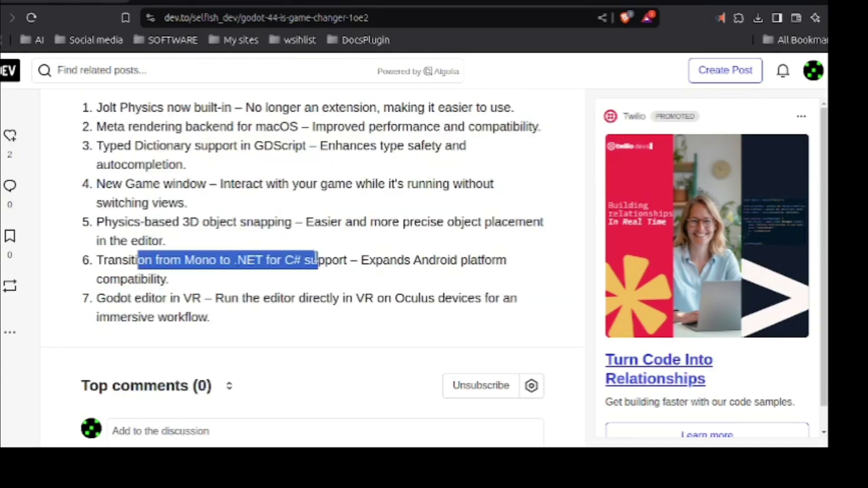
{"action": "left_click", "coordinate": [315, 260]}
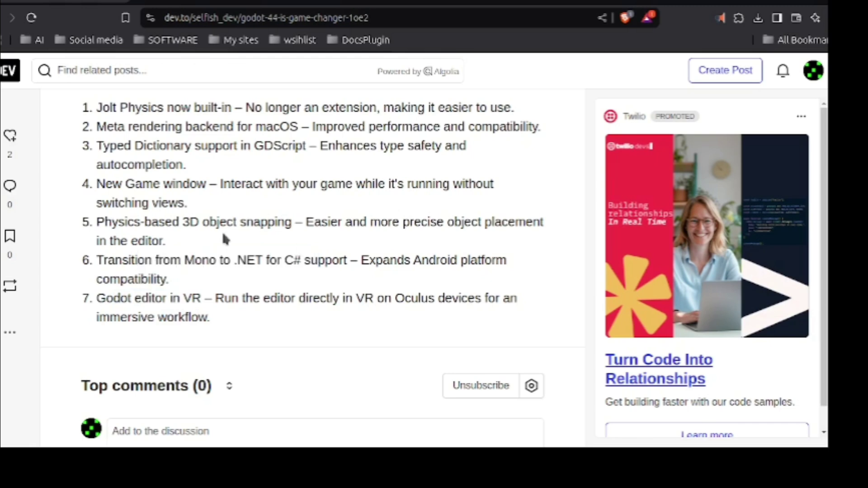
{"action": "left_click_drag", "start_coordinate": [218, 223], "coordinate": [136, 205]}
{"action": "left_click", "coordinate": [160, 228]}
{"action": "left_click_drag", "start_coordinate": [238, 144], "coordinate": [107, 145]}
{"action": "scroll", "coordinate": [107, 145], "scroll_direction": "up", "scroll_amount": 3}
{"action": "left_click_drag", "start_coordinate": [213, 260], "coordinate": [84, 268]}
{"action": "scroll", "coordinate": [232, 308], "scroll_direction": "up", "scroll_amount": 10}
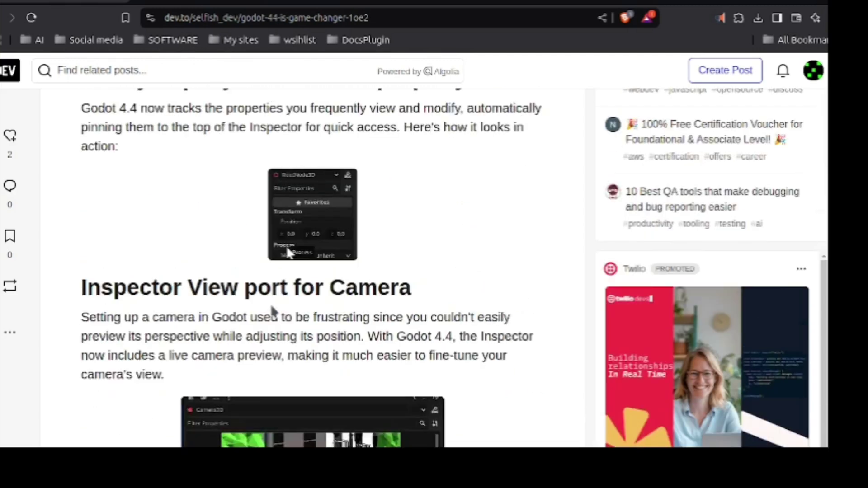
{"action": "scroll", "coordinate": [135, 315], "scroll_direction": "down", "scroll_amount": 10}
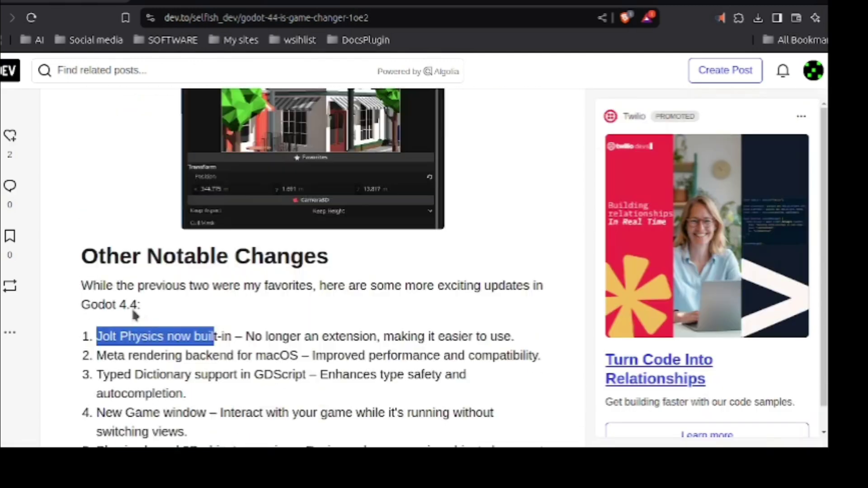